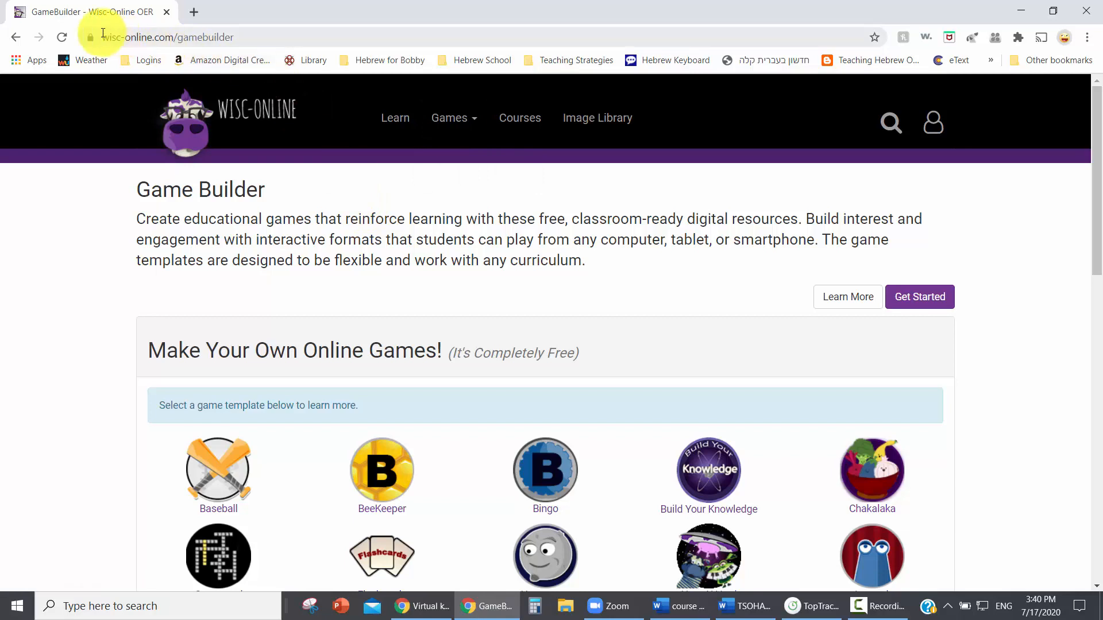
Open the Wisc-Online sign-in page from the Game Builder page.
{"action": "left_click_drag", "start_coordinate": [101, 37], "coordinate": [246, 40]}
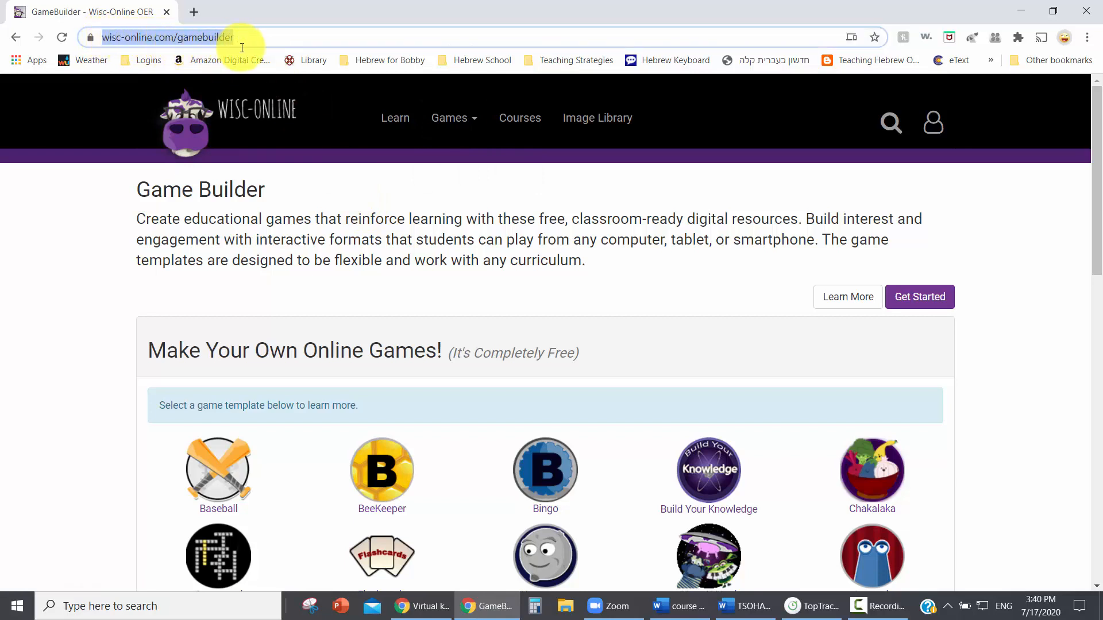
{"action": "left_click", "coordinate": [351, 198]}
{"action": "left_click", "coordinate": [933, 134]}
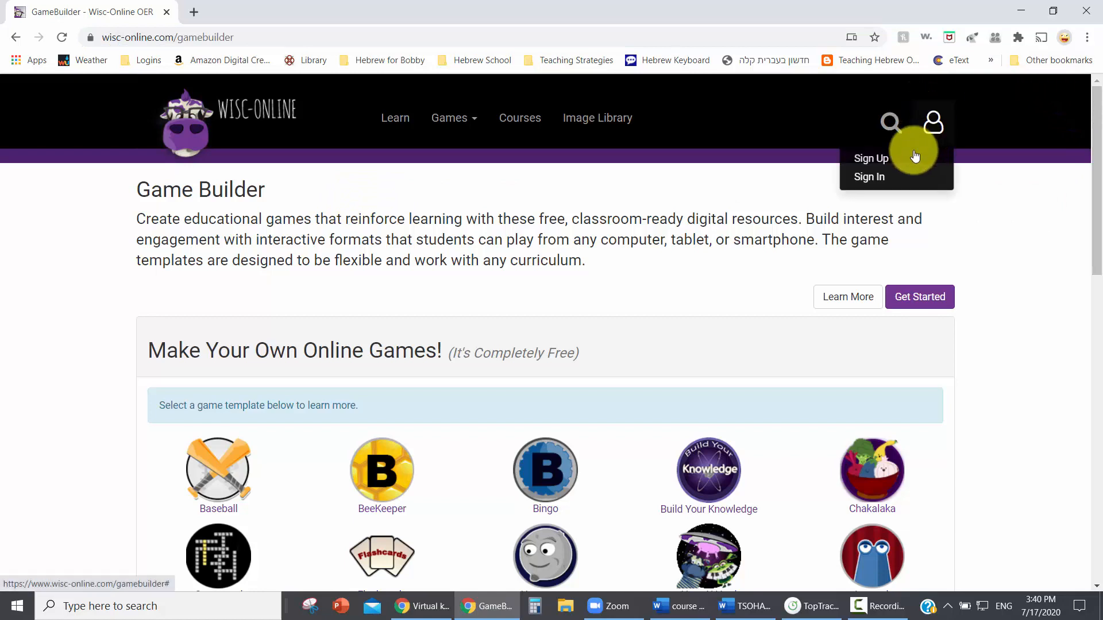
{"action": "left_click", "coordinate": [862, 177]}
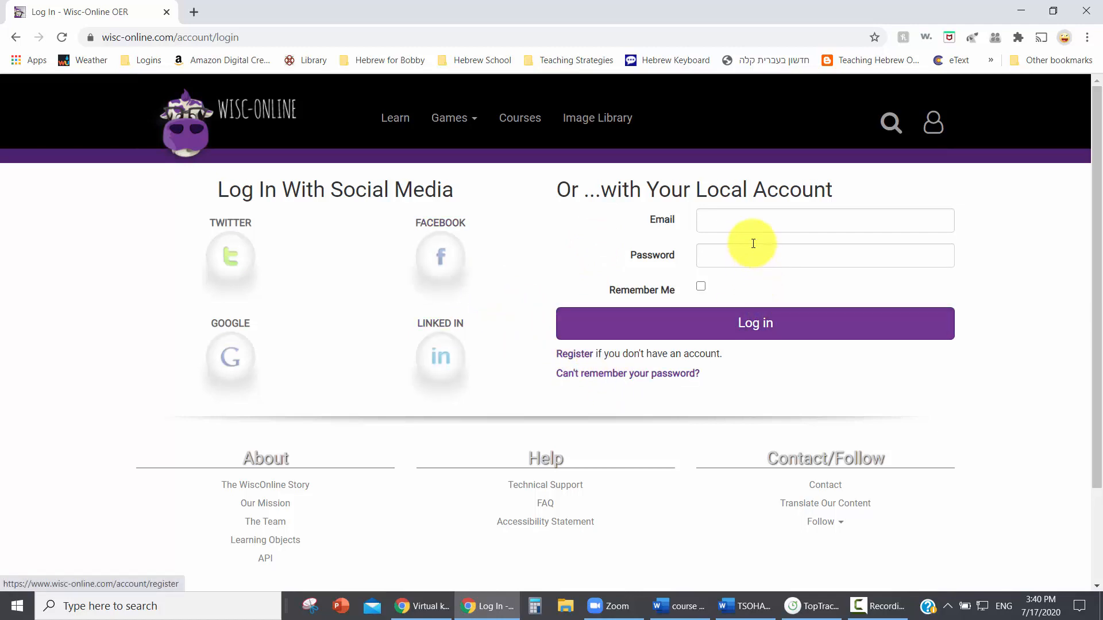
Log in to the local account with the account e-mail and password, with Remember Me selected.
{"action": "left_click", "coordinate": [751, 220]}
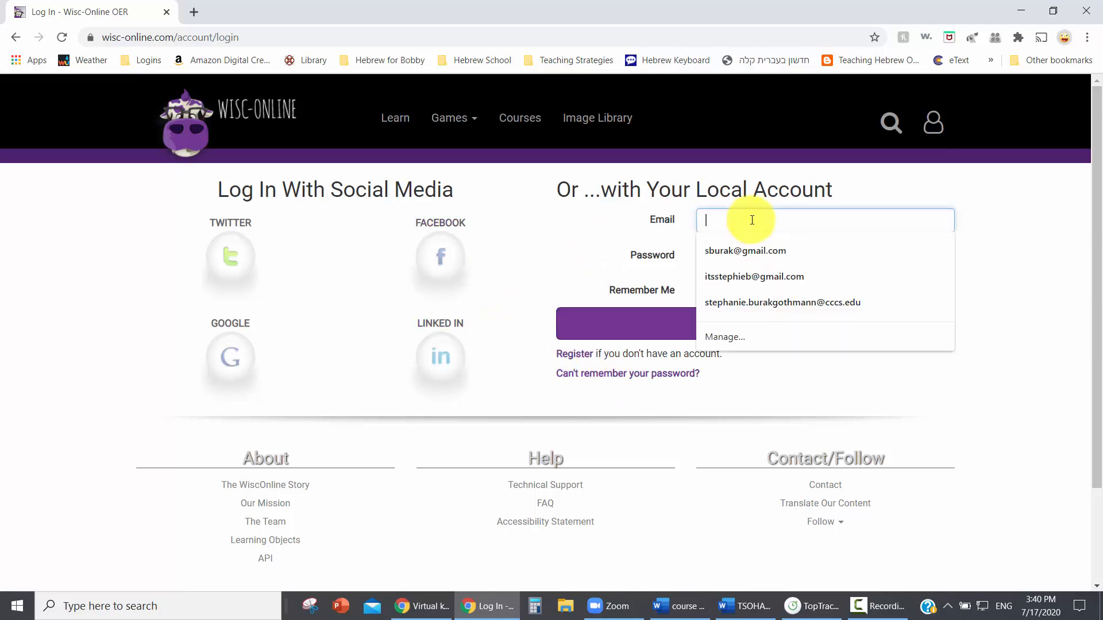
{"action": "left_click", "coordinate": [762, 256]}
{"action": "left_click", "coordinate": [763, 260]}
{"action": "type", "text": "•••••"}
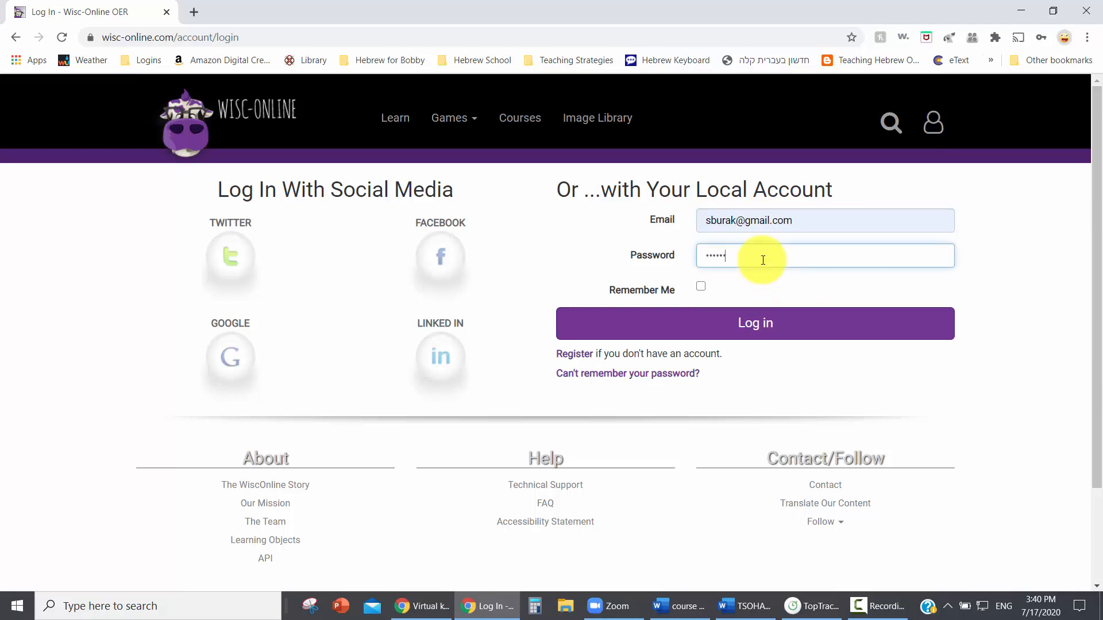
{"action": "left_click", "coordinate": [701, 286]}
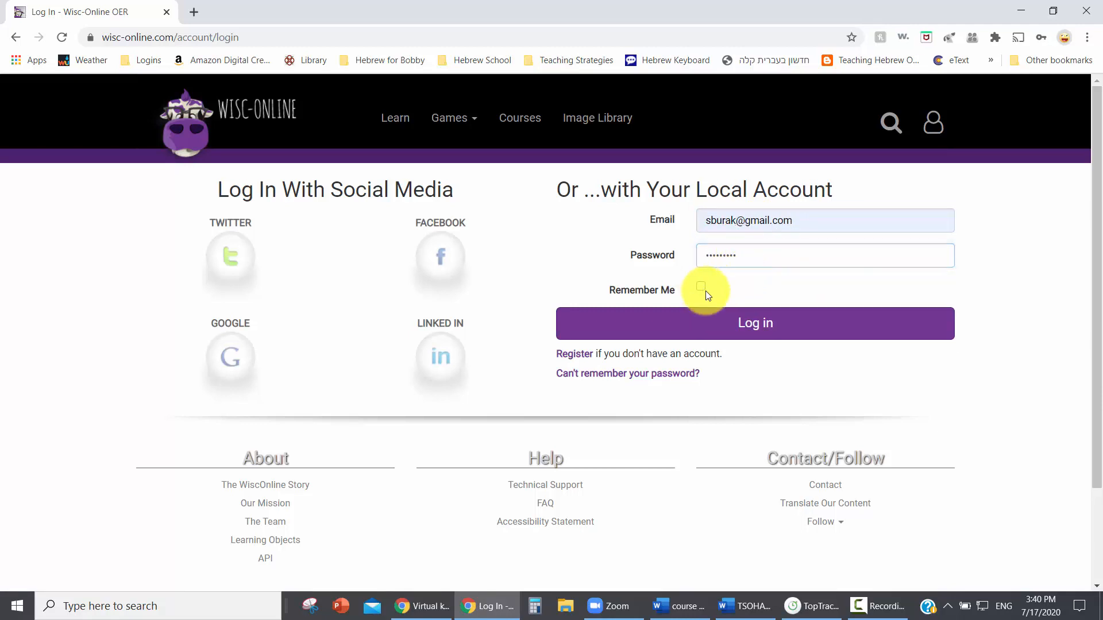
{"action": "left_click", "coordinate": [757, 323]}
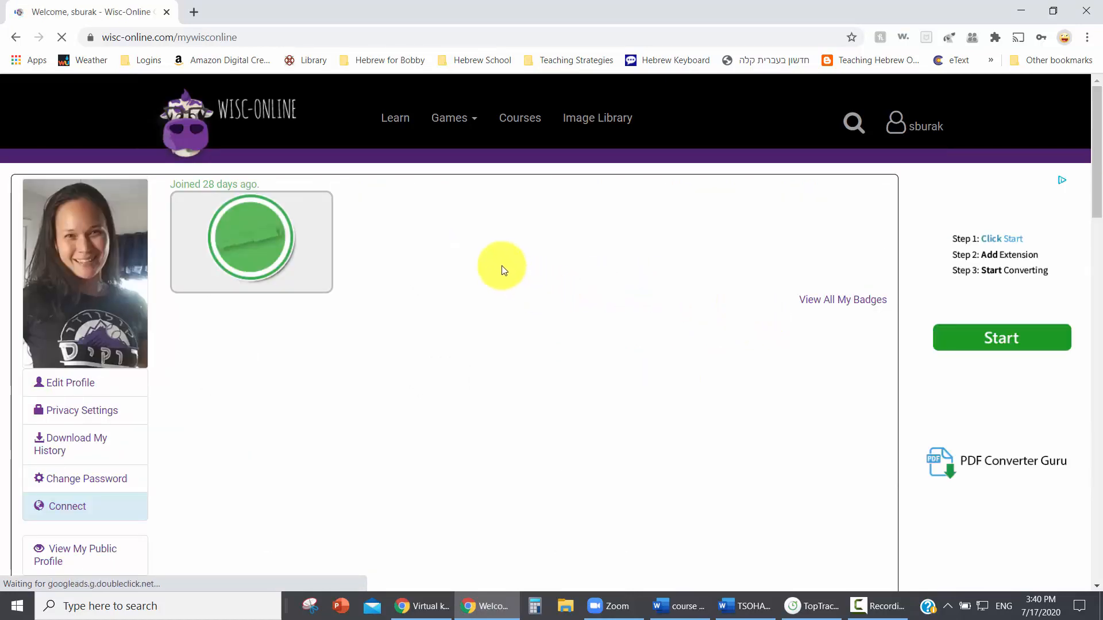
Go to the Build Games page and look through the available game templates.
{"action": "left_click", "coordinate": [672, 246]}
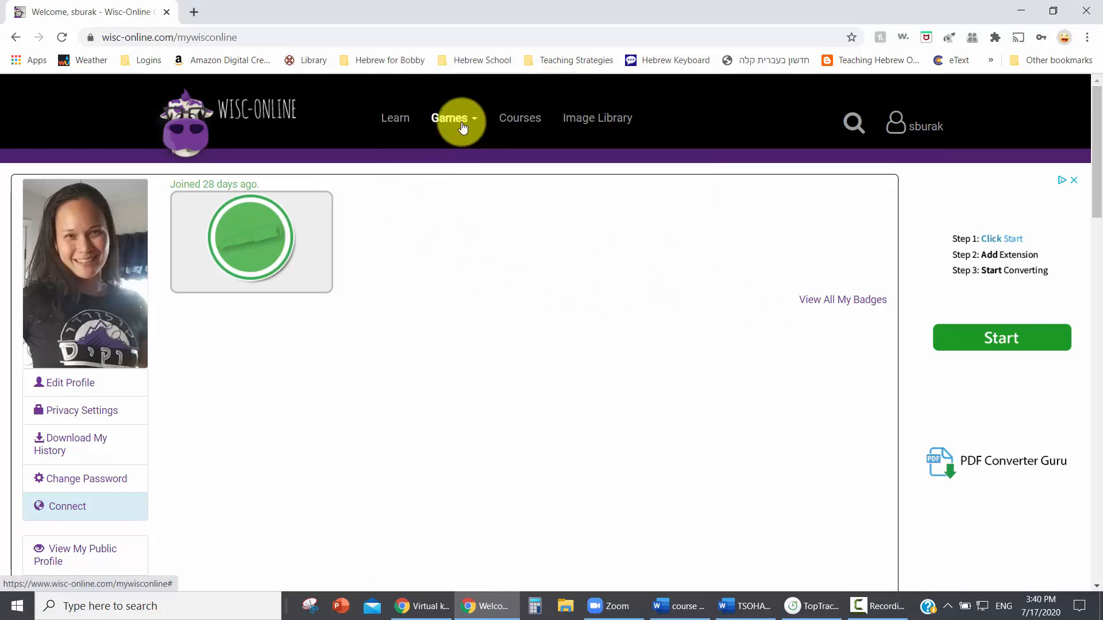
{"action": "left_click", "coordinate": [463, 126]}
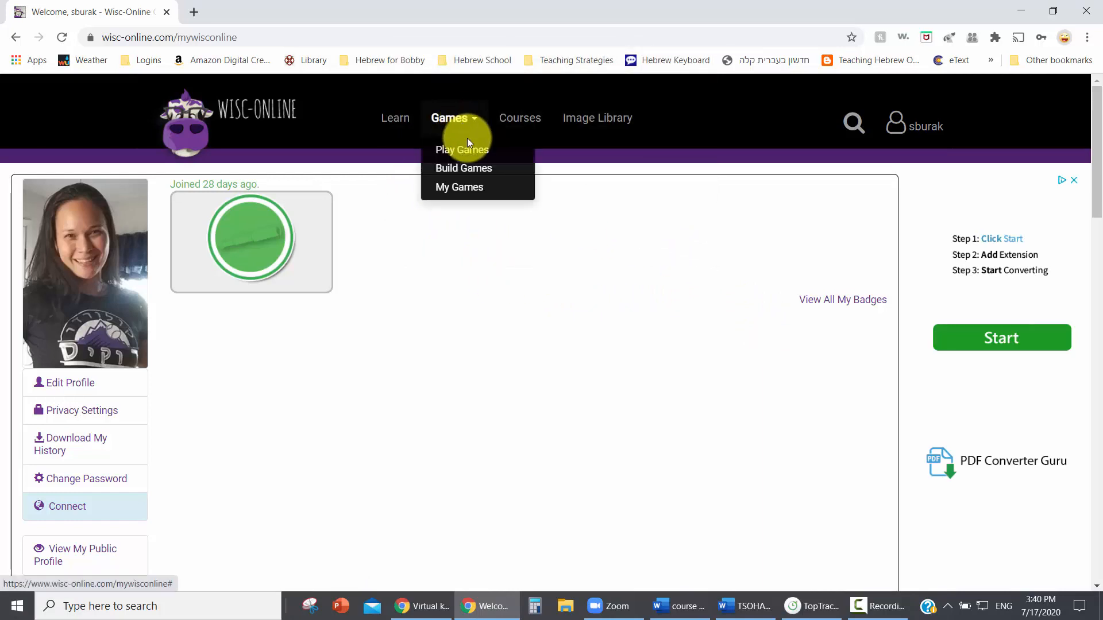
{"action": "left_click", "coordinate": [470, 170]}
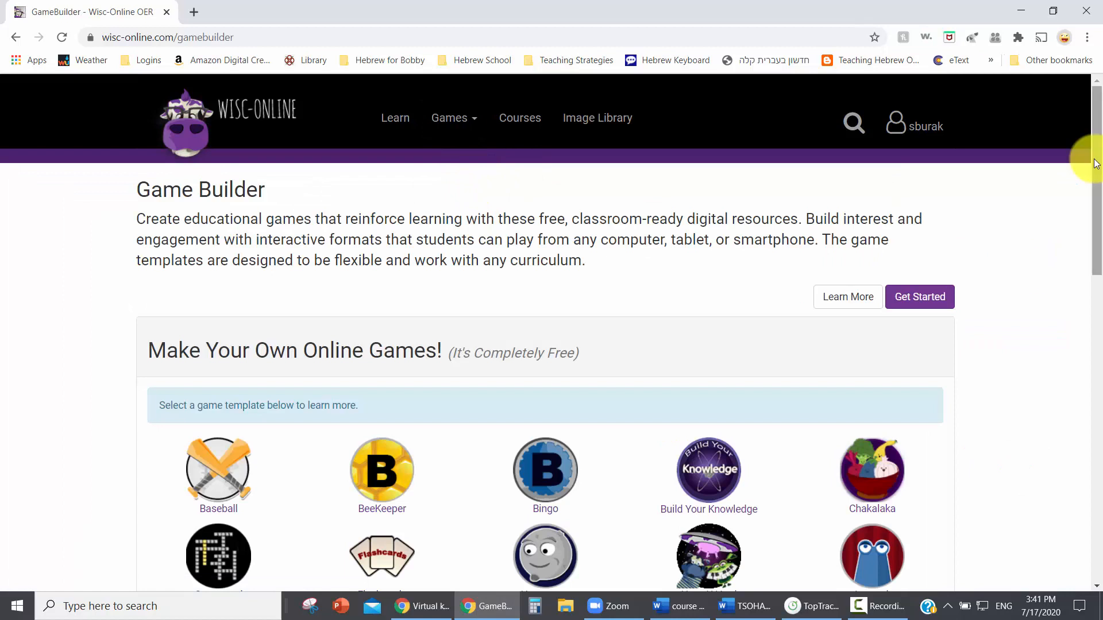
{"action": "left_click_drag", "start_coordinate": [1095, 164], "coordinate": [1073, 374]}
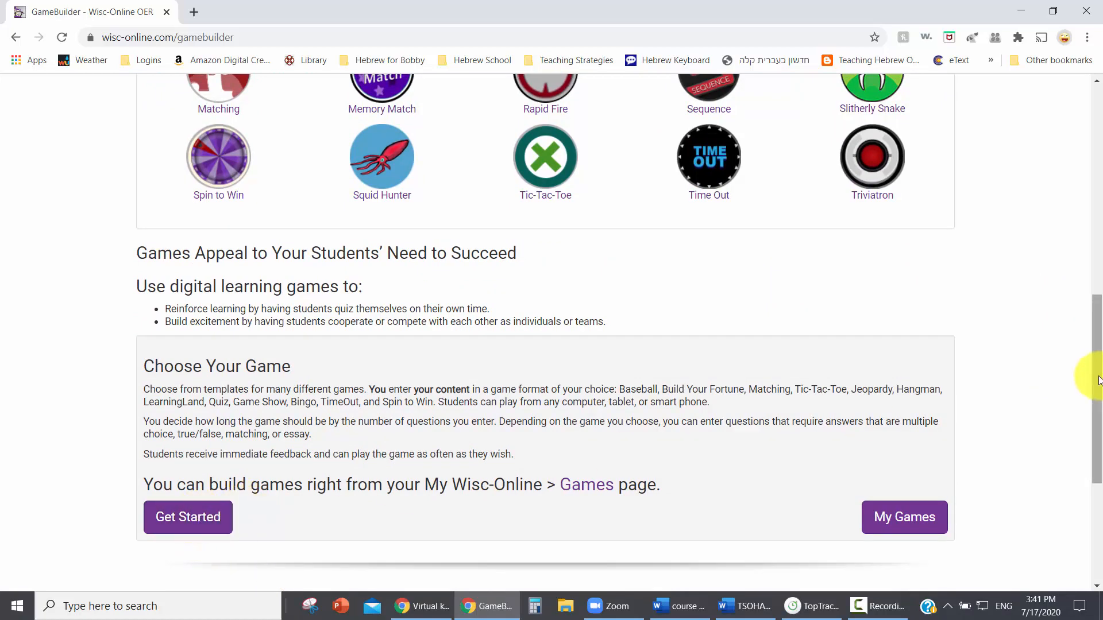
{"action": "left_click_drag", "start_coordinate": [1098, 377], "coordinate": [1099, 228]}
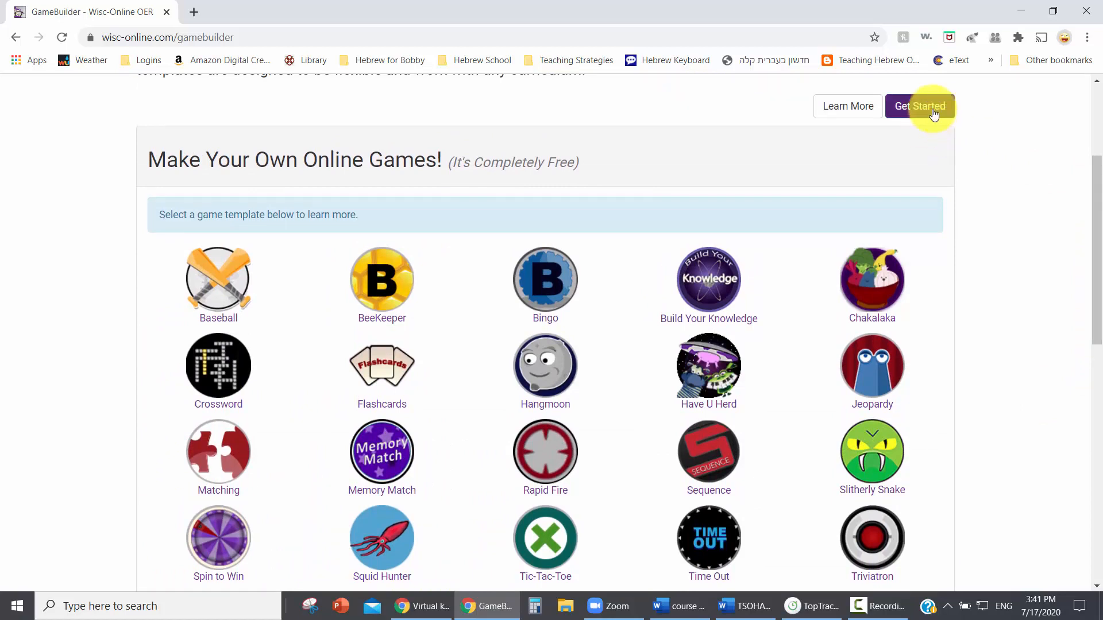
{"action": "left_click_drag", "start_coordinate": [1088, 182], "coordinate": [1090, 208]}
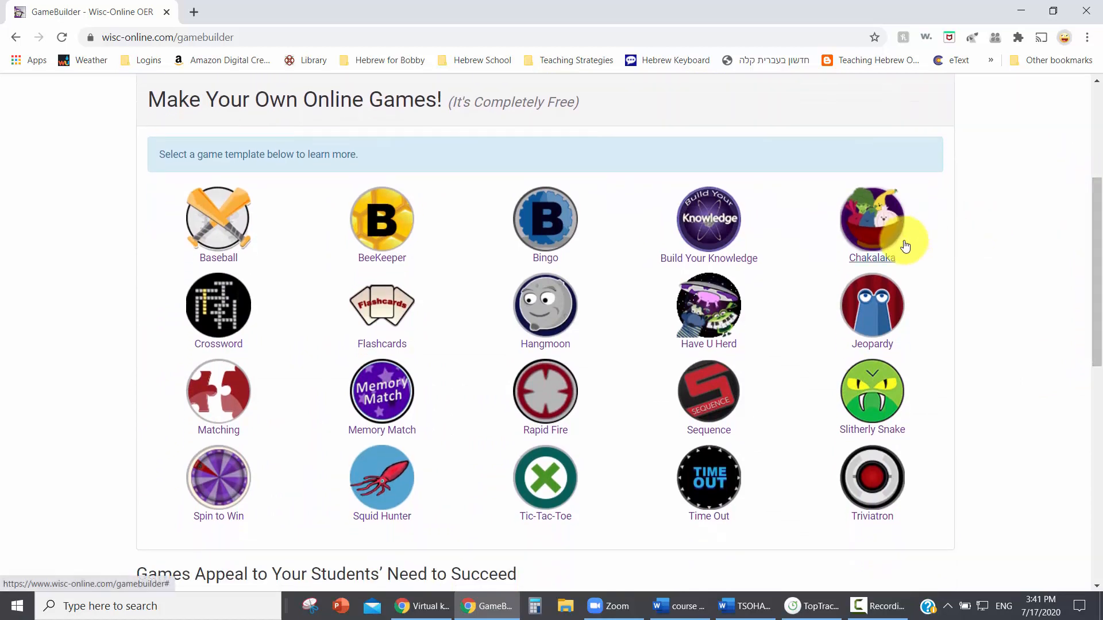
Examine the preview images and descriptions of the Hangmoon and Baseball game templates.
{"action": "left_click", "coordinate": [536, 346]}
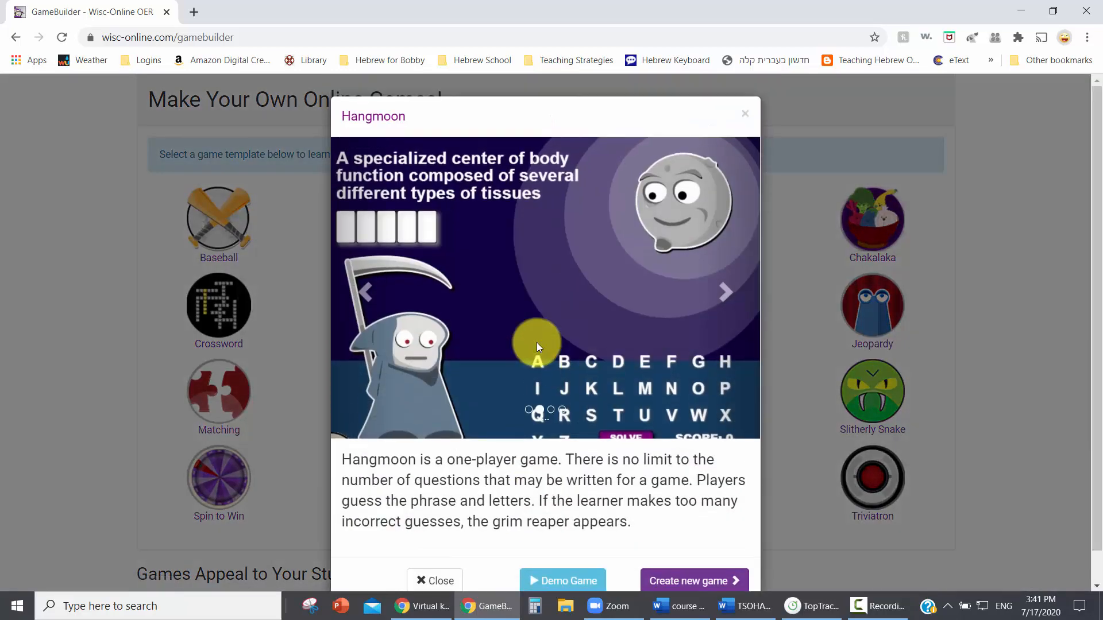
{"action": "scroll", "coordinate": [1070, 276], "scroll_direction": "down", "scroll_amount": 1}
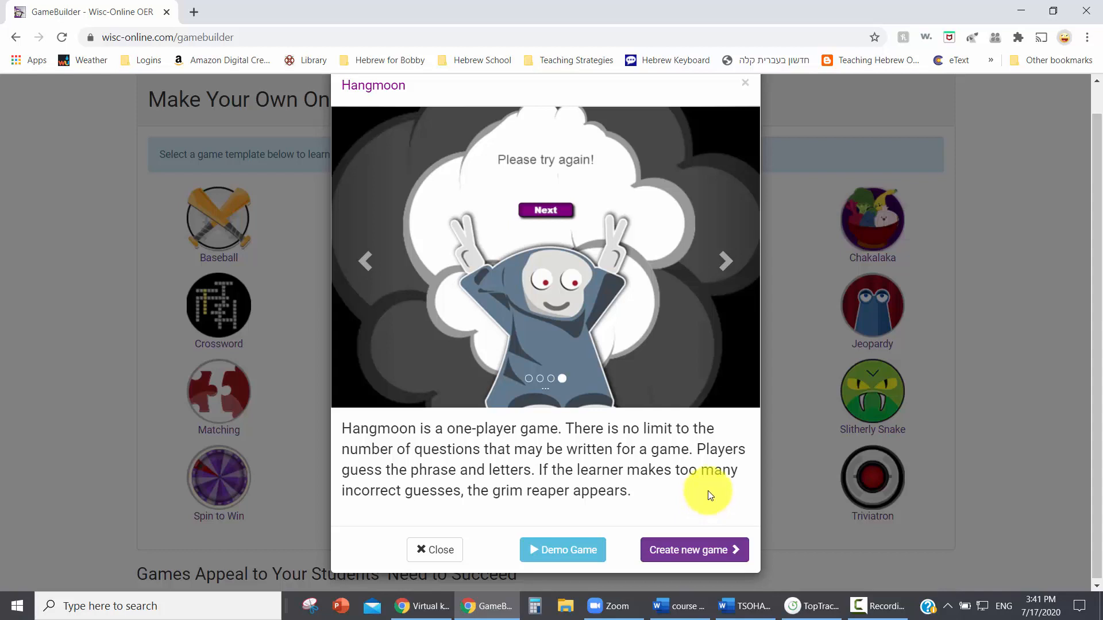
{"action": "left_click", "coordinate": [726, 261]}
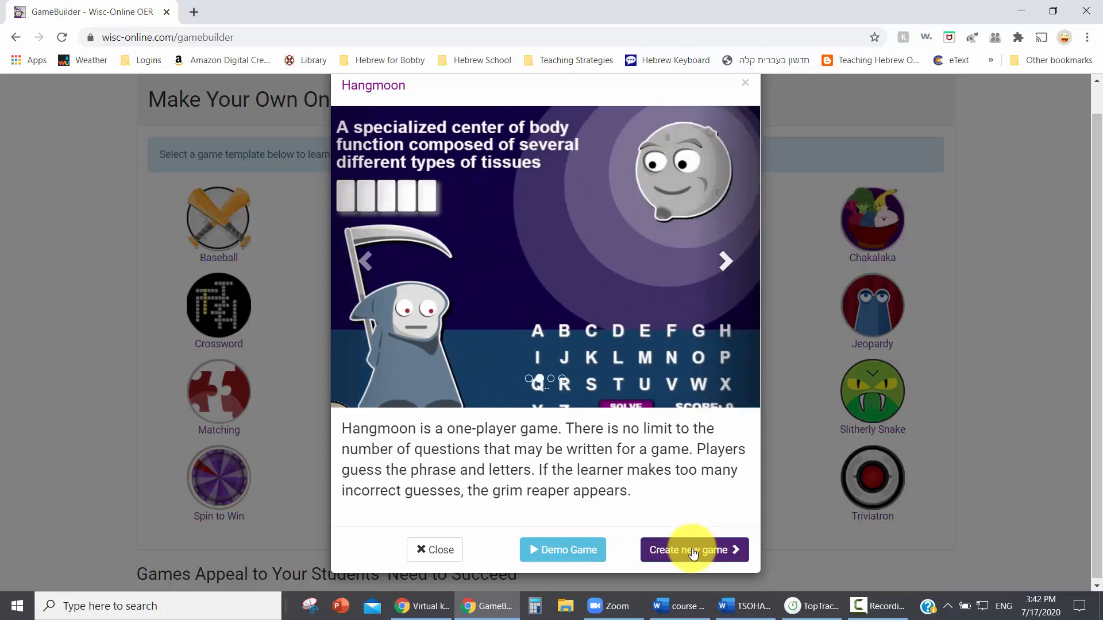
{"action": "left_click", "coordinate": [420, 557]}
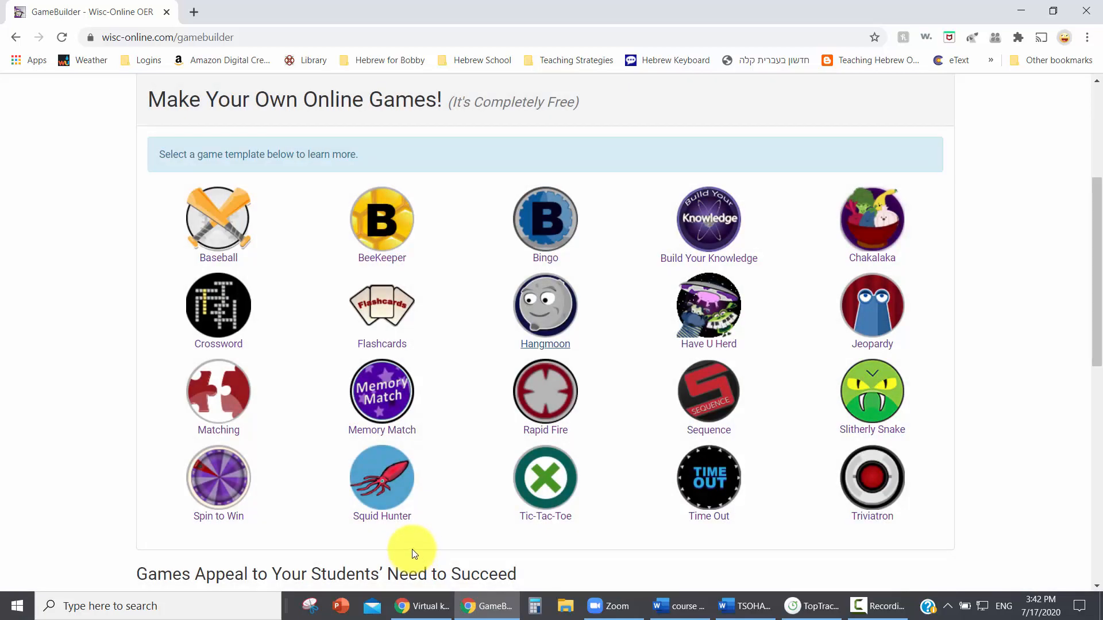
{"action": "left_click", "coordinate": [220, 256]}
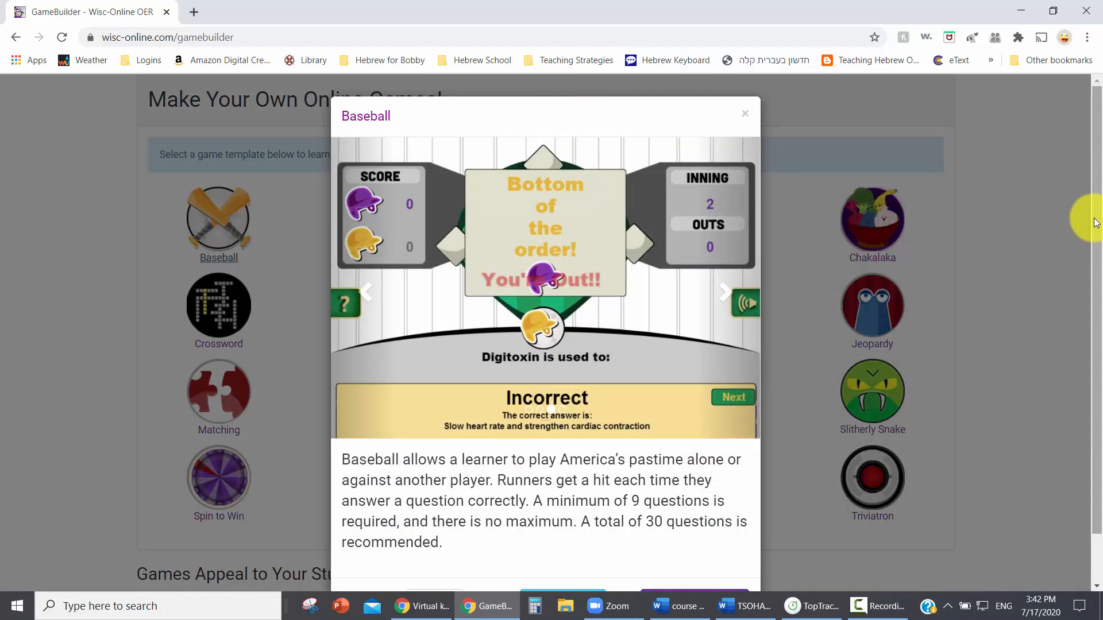
{"action": "left_click_drag", "start_coordinate": [1097, 232], "coordinate": [1097, 248]}
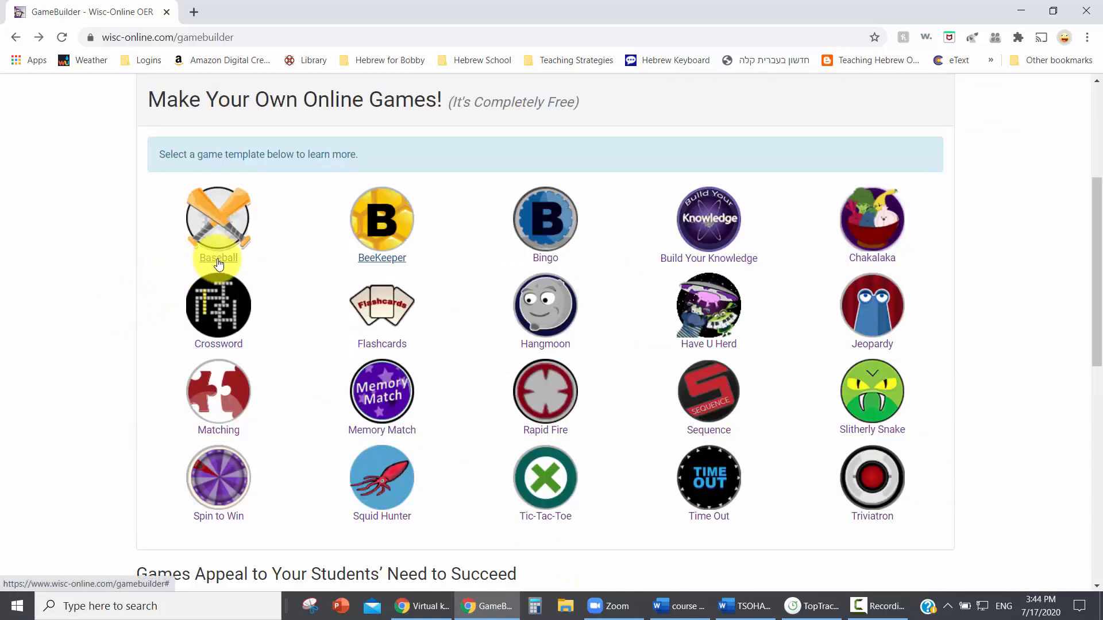
Start creating a new game of the Baseball type and proceed to naming it.
{"action": "scroll", "coordinate": [842, 207], "scroll_direction": "up", "scroll_amount": 1}
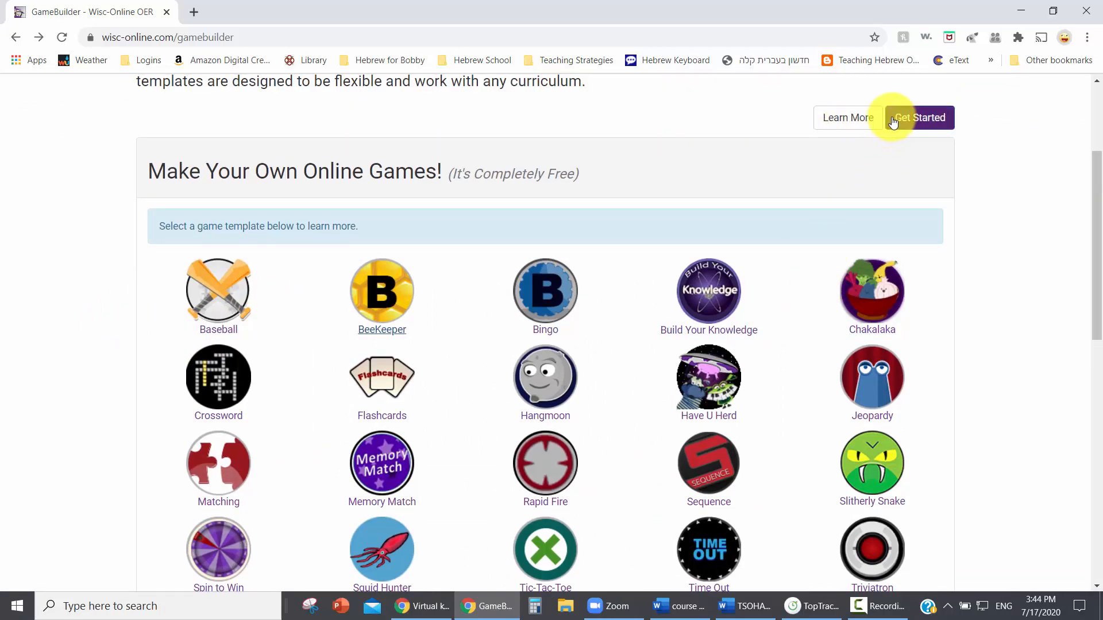
{"action": "left_click", "coordinate": [922, 125]}
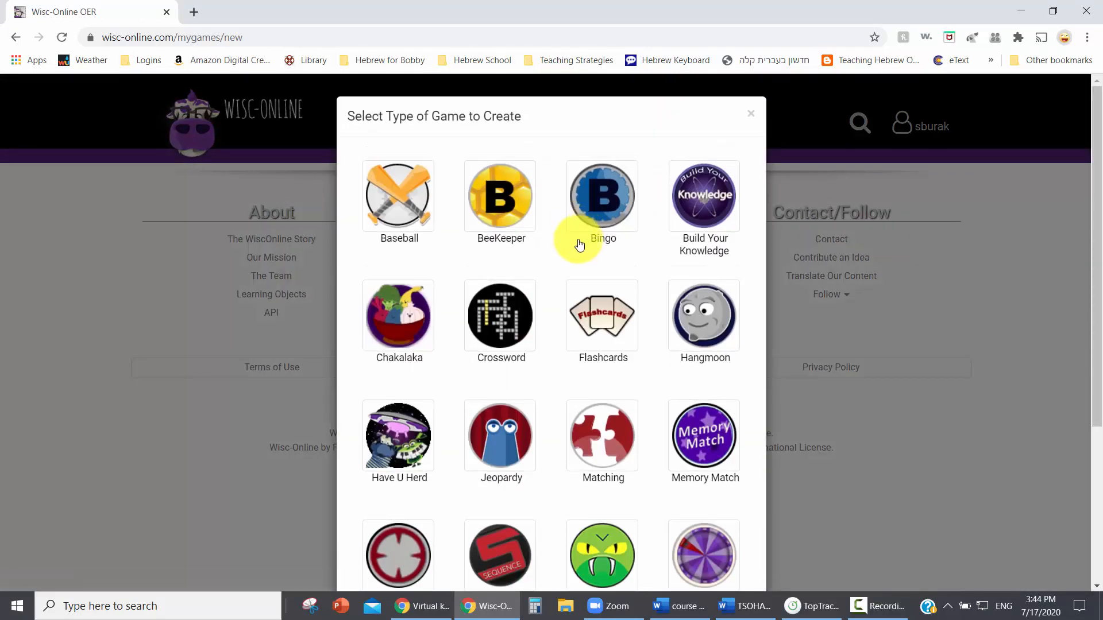
{"action": "left_click", "coordinate": [411, 227]}
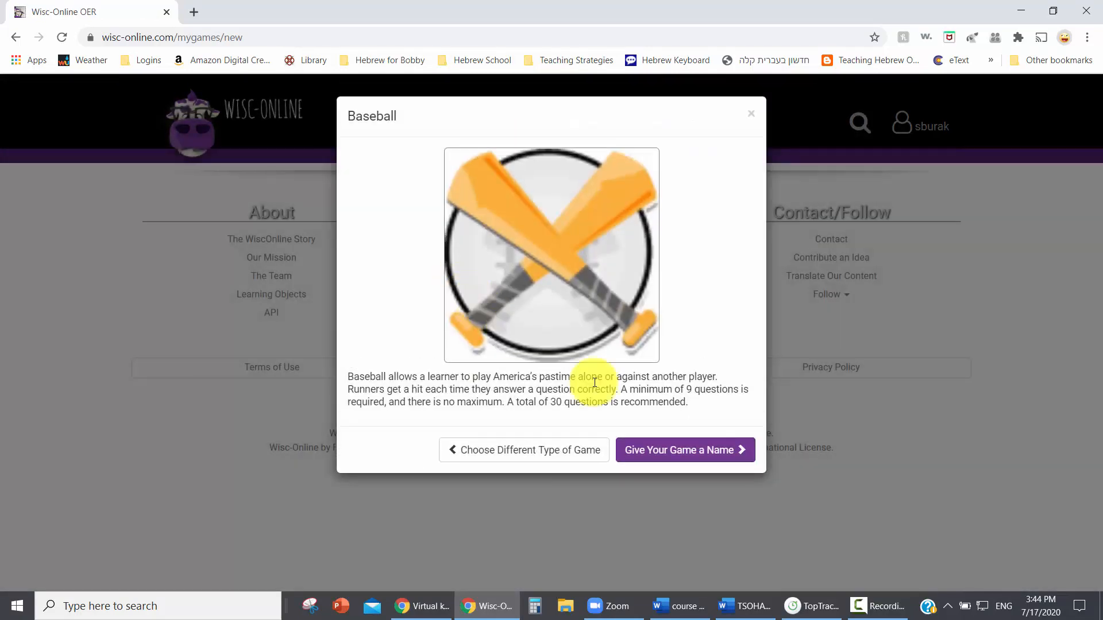
{"action": "left_click", "coordinate": [693, 450]}
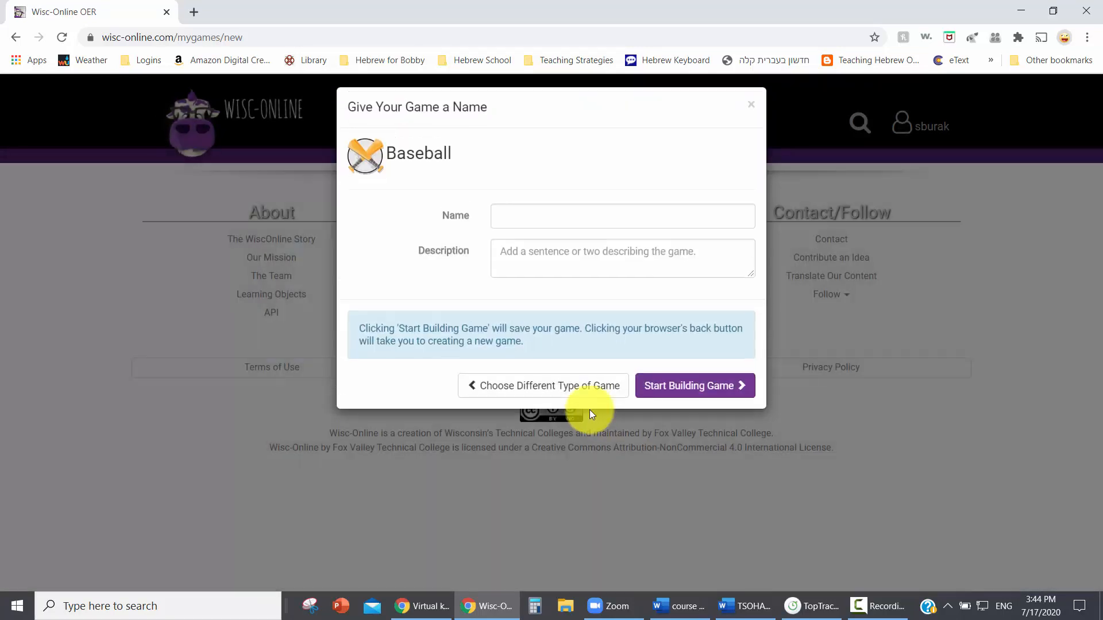
Name the game "Hebrew Home Run", describe it as "This game will challenge your Hebrew skills." and start building it.
{"action": "left_click", "coordinate": [520, 228]}
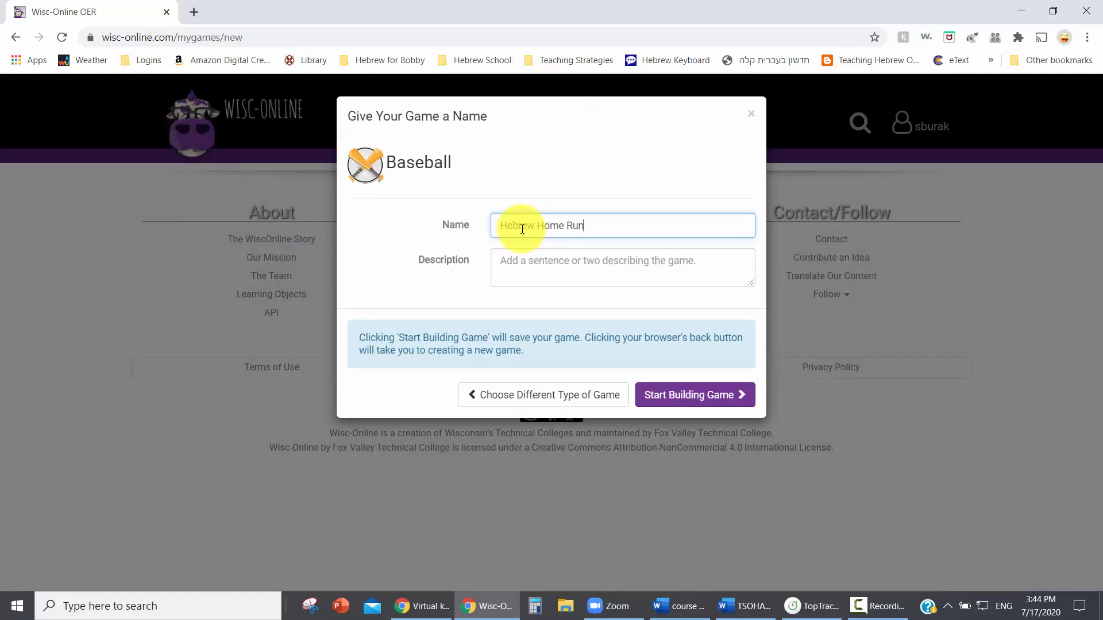
{"action": "left_click", "coordinate": [527, 269]}
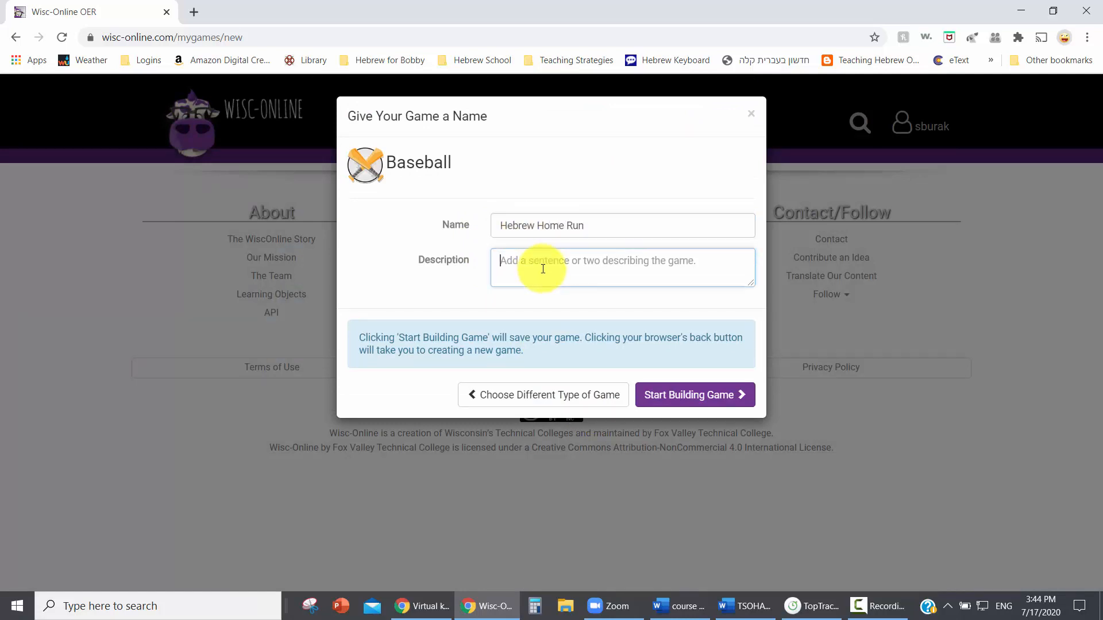
{"action": "type", "text": "This gae"}
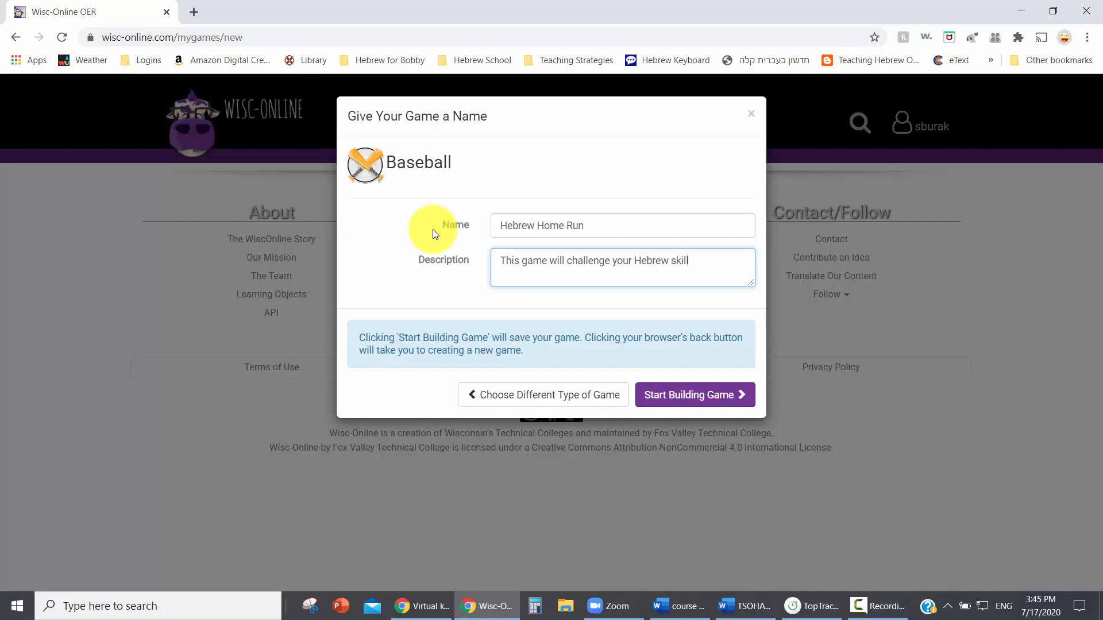
{"action": "type", "text": "."}
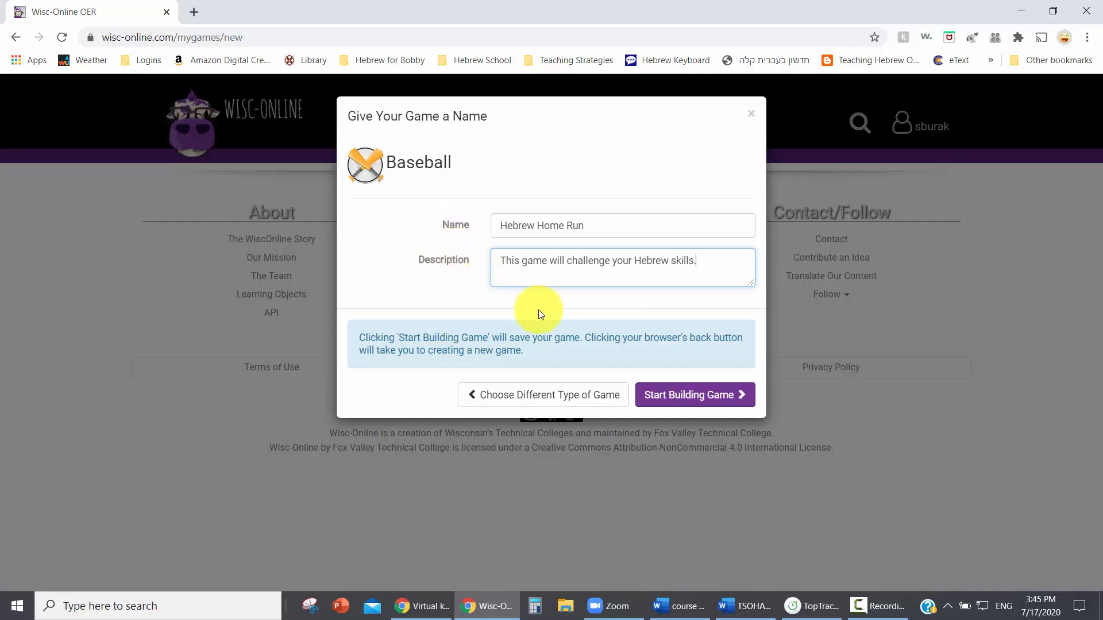
{"action": "left_click", "coordinate": [674, 392]}
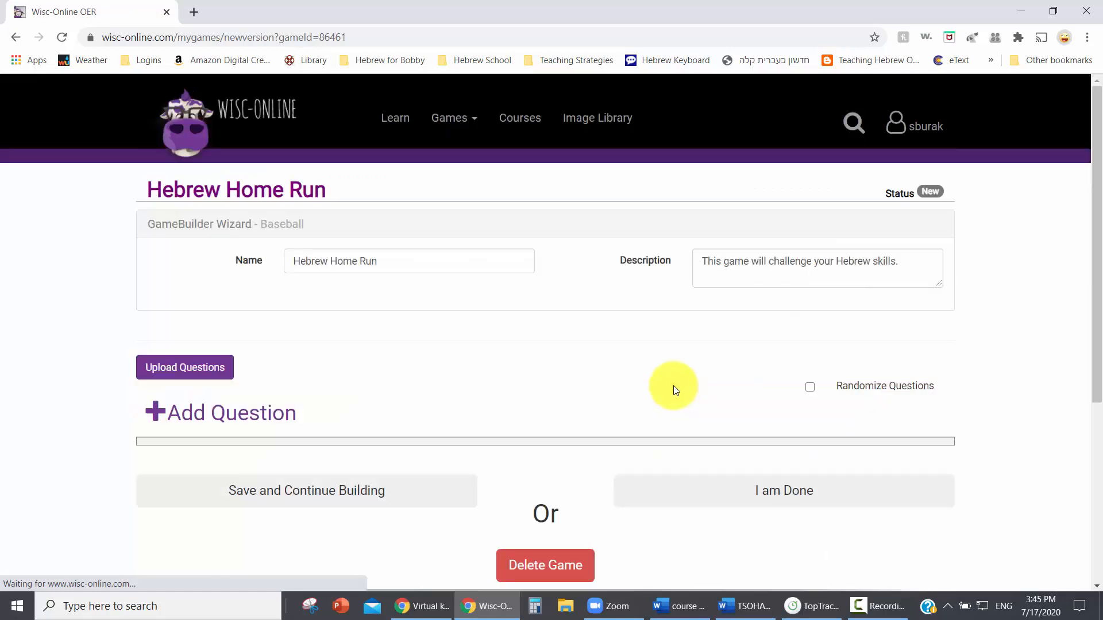
Review the Excel template and column format instructions for uploading questions, then close them without uploading a file.
{"action": "scroll", "coordinate": [632, 342], "scroll_direction": "down", "scroll_amount": 1}
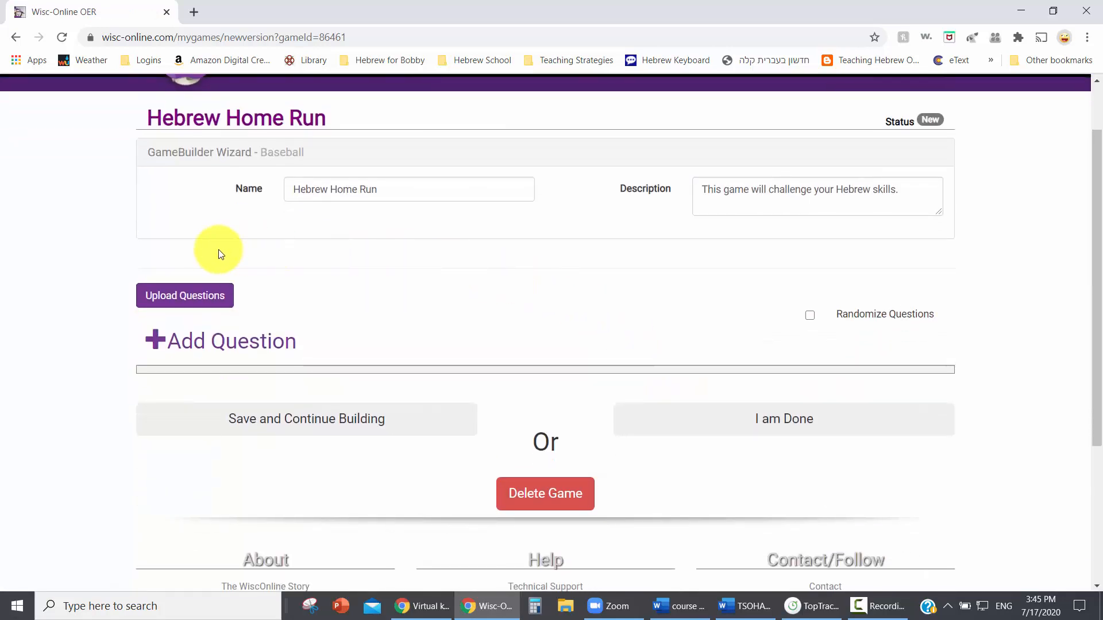
{"action": "left_click", "coordinate": [200, 296]}
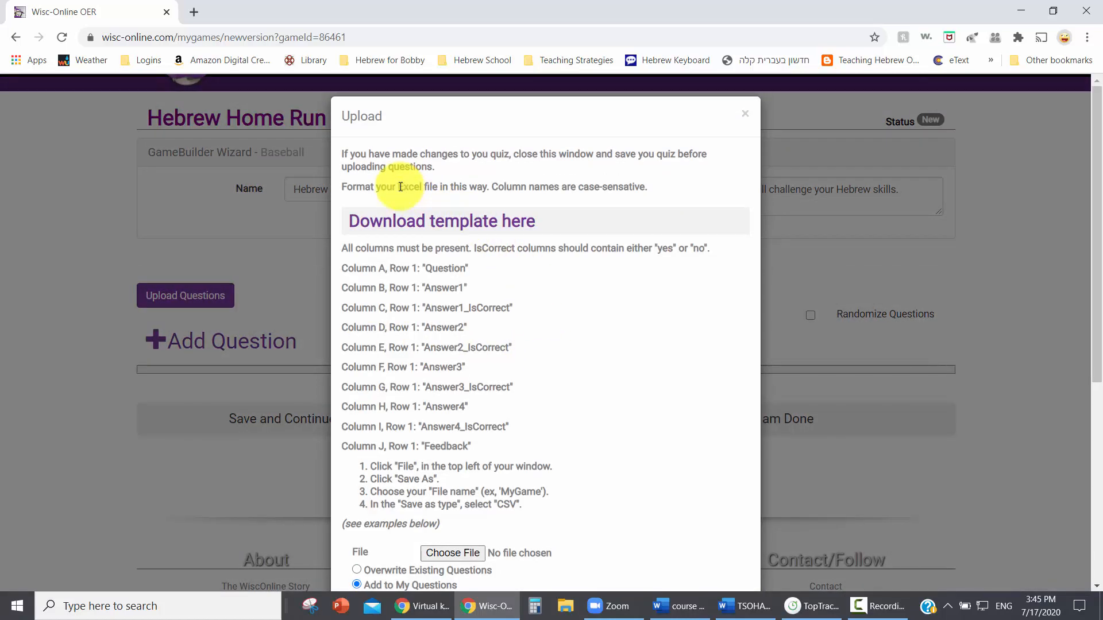
{"action": "left_click_drag", "start_coordinate": [398, 187], "coordinate": [433, 186]}
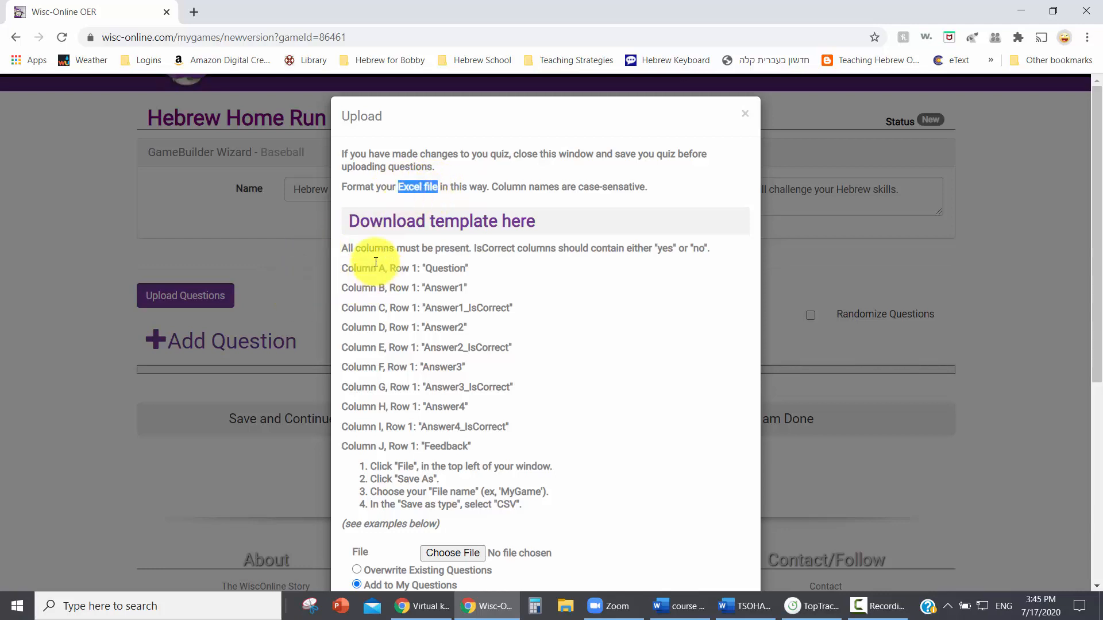
{"action": "left_click_drag", "start_coordinate": [343, 248], "coordinate": [505, 464]}
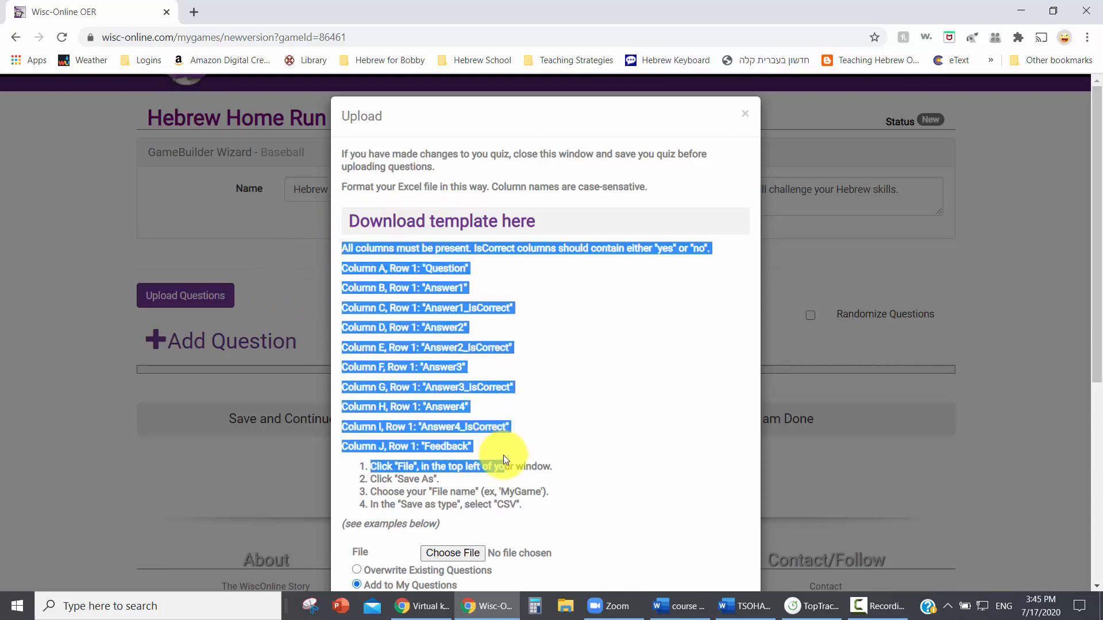
{"action": "scroll", "coordinate": [618, 440], "scroll_direction": "down", "scroll_amount": 1}
{"action": "left_click", "coordinate": [611, 302]}
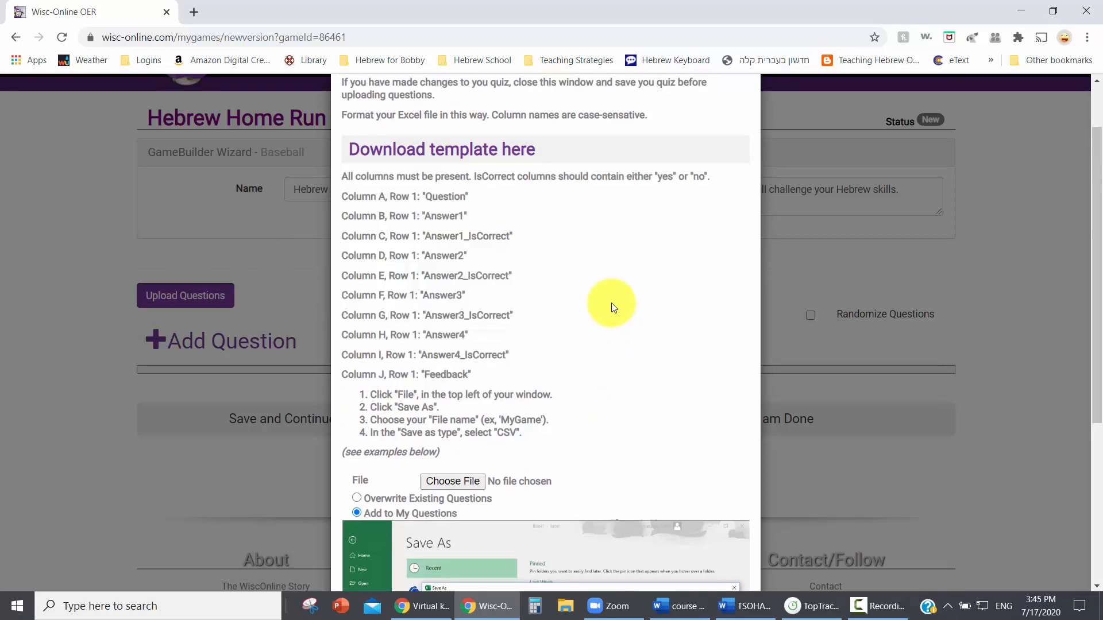
{"action": "scroll", "coordinate": [689, 167], "scroll_direction": "up", "scroll_amount": 1}
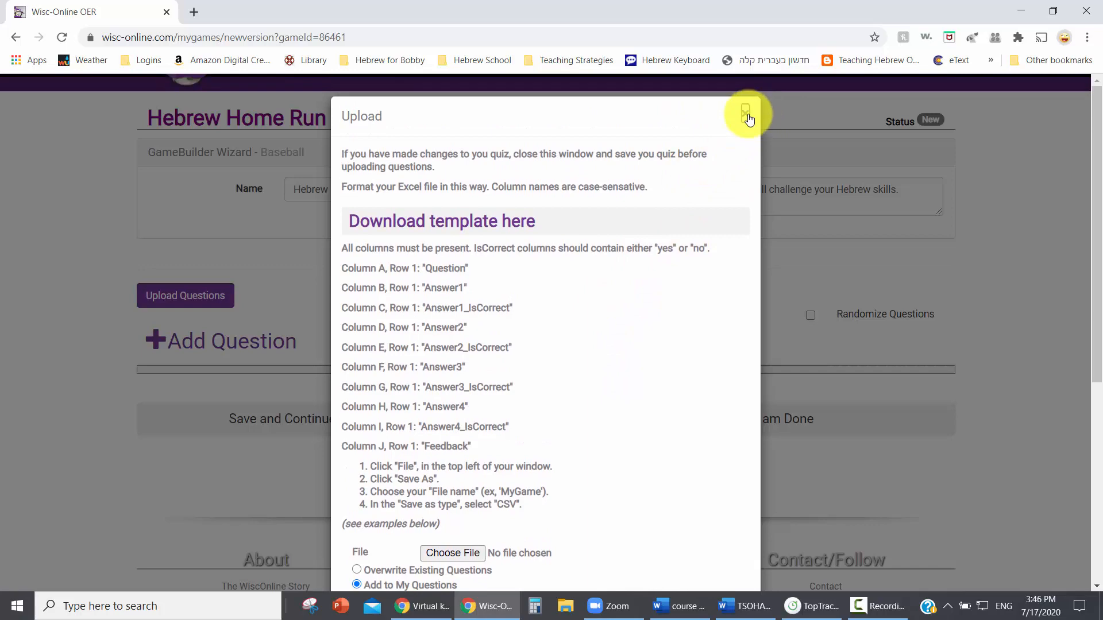
{"action": "left_click", "coordinate": [746, 112]}
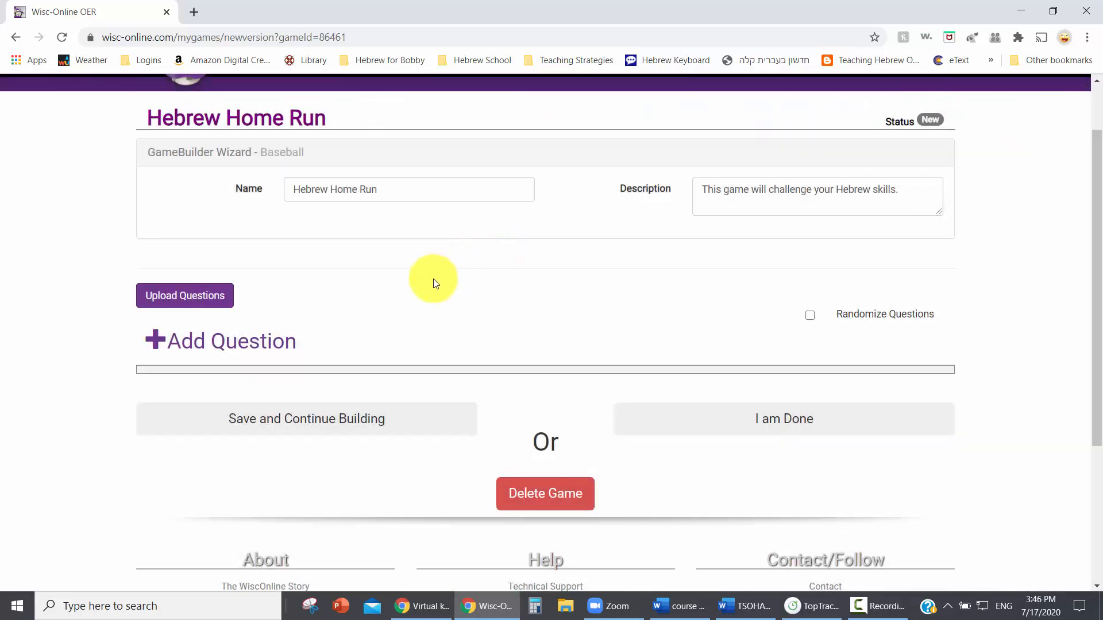
Add the first question to the Hebrew Home Run game.
{"action": "scroll", "coordinate": [435, 282], "scroll_direction": "down", "scroll_amount": 1}
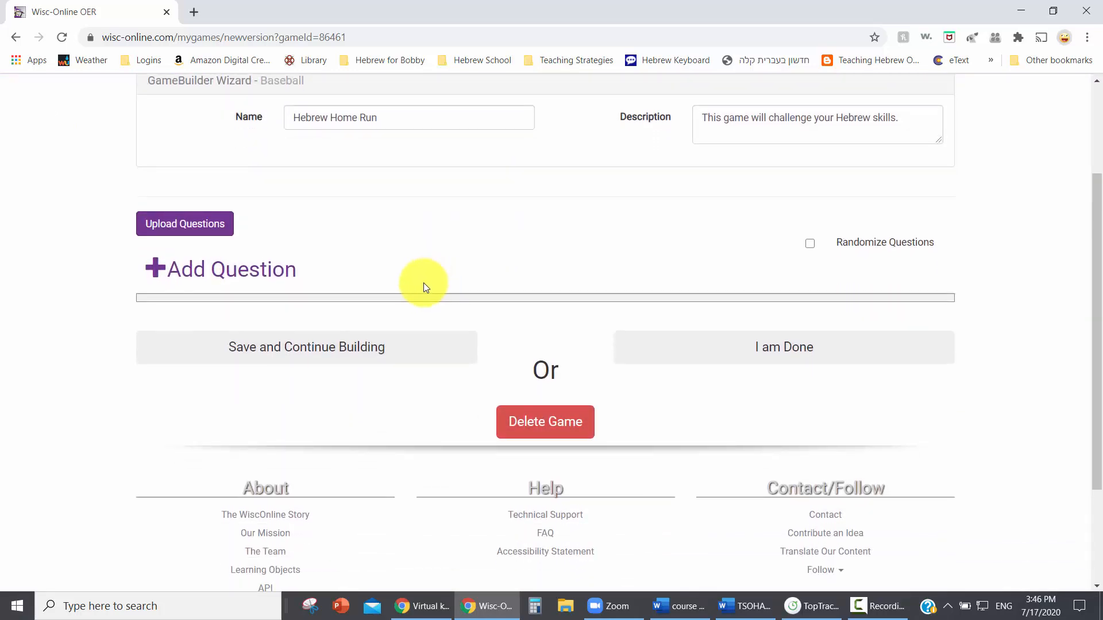
{"action": "scroll", "coordinate": [422, 287], "scroll_direction": "up", "scroll_amount": 1}
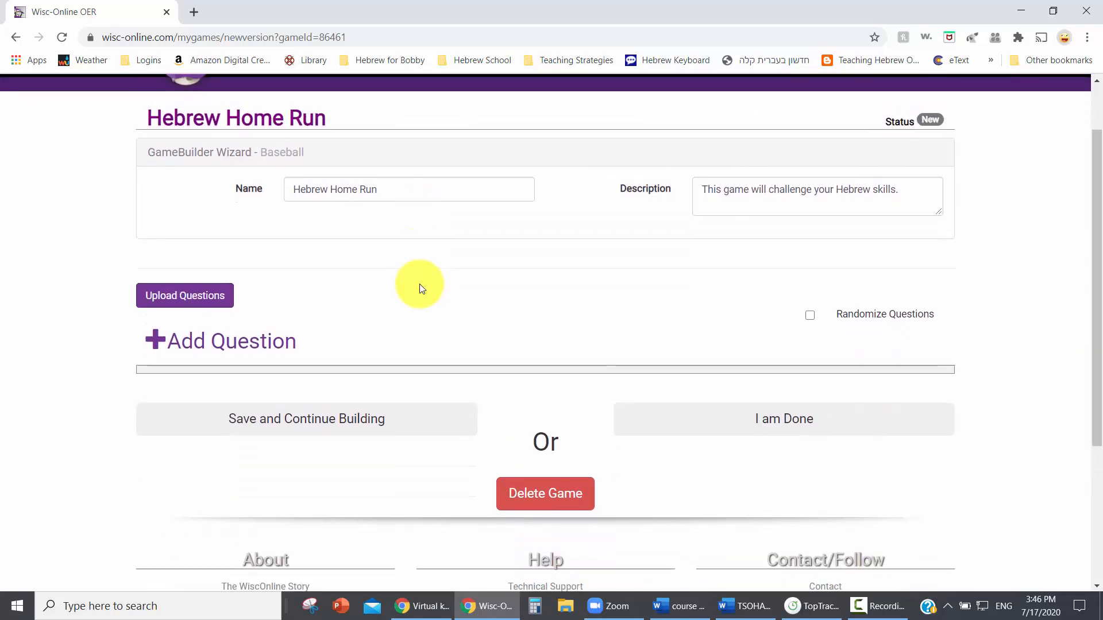
{"action": "left_click", "coordinate": [184, 340]}
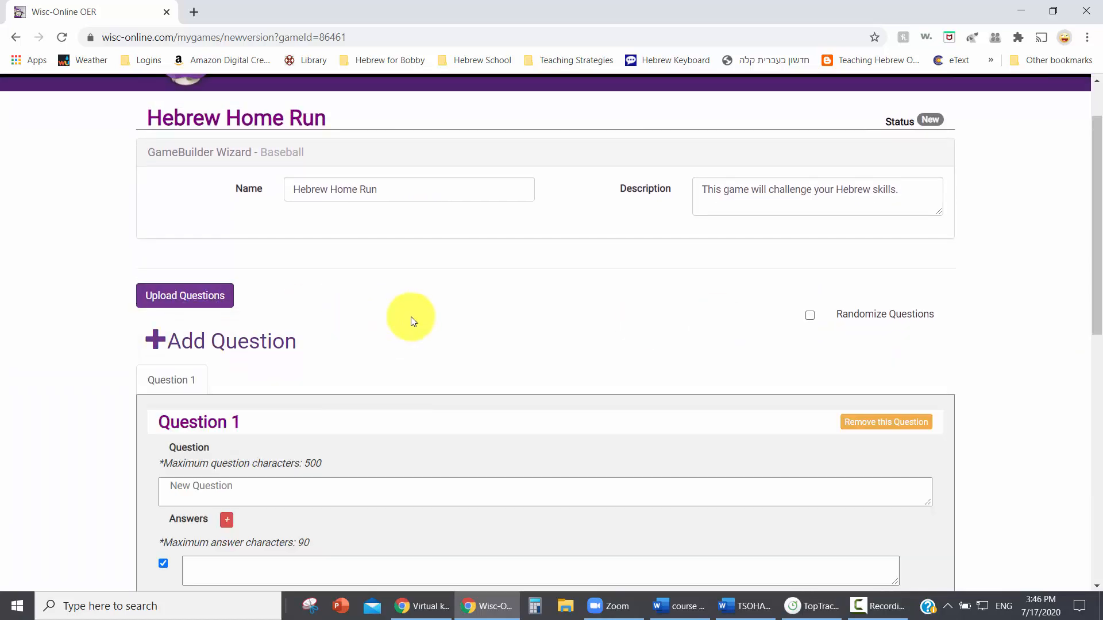
{"action": "scroll", "coordinate": [421, 317], "scroll_direction": "down", "scroll_amount": 3}
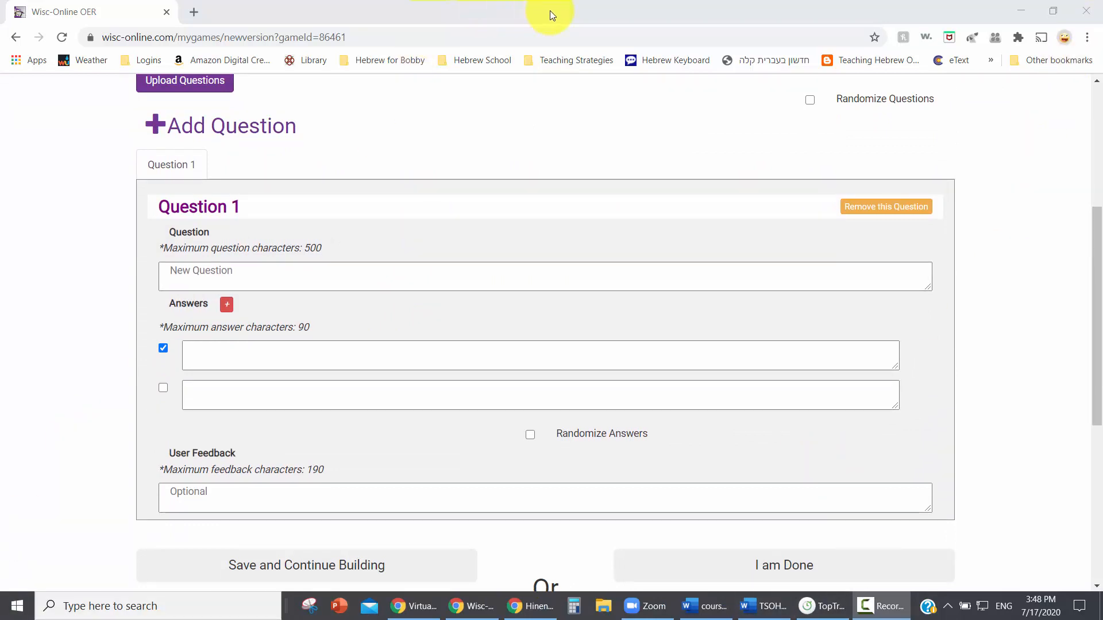
Arrange the game builder and the Hineni Passover page side by side, dismissing the site's microphone permission request.
{"action": "left_click_drag", "start_coordinate": [567, 7], "coordinate": [3, 207]}
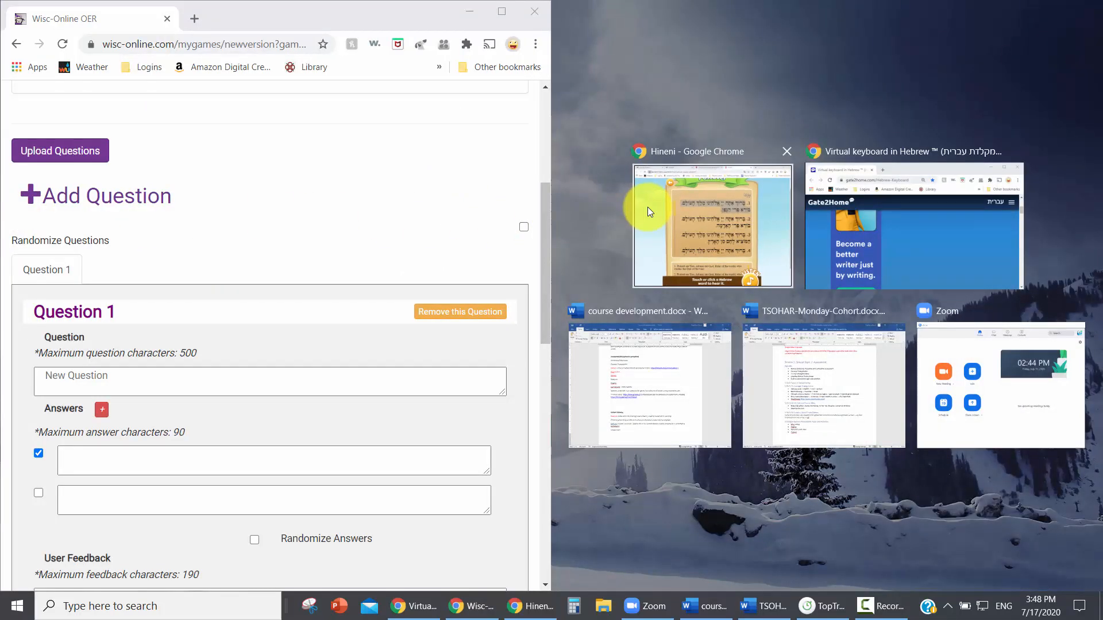
{"action": "left_click", "coordinate": [647, 207]}
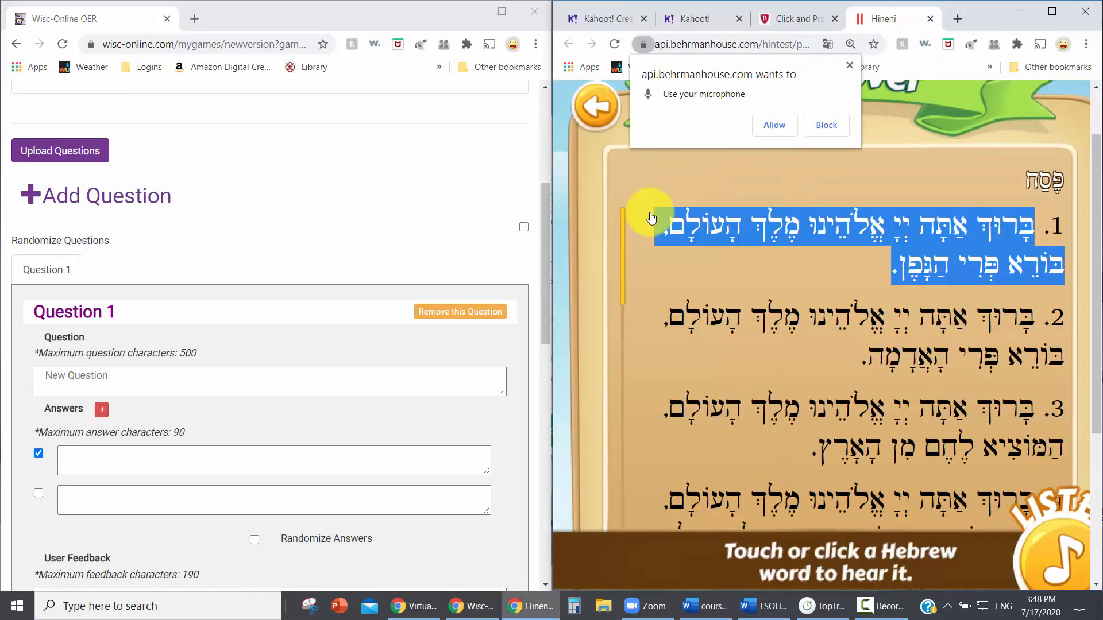
{"action": "left_click", "coordinate": [849, 66]}
{"action": "left_click", "coordinate": [934, 137]}
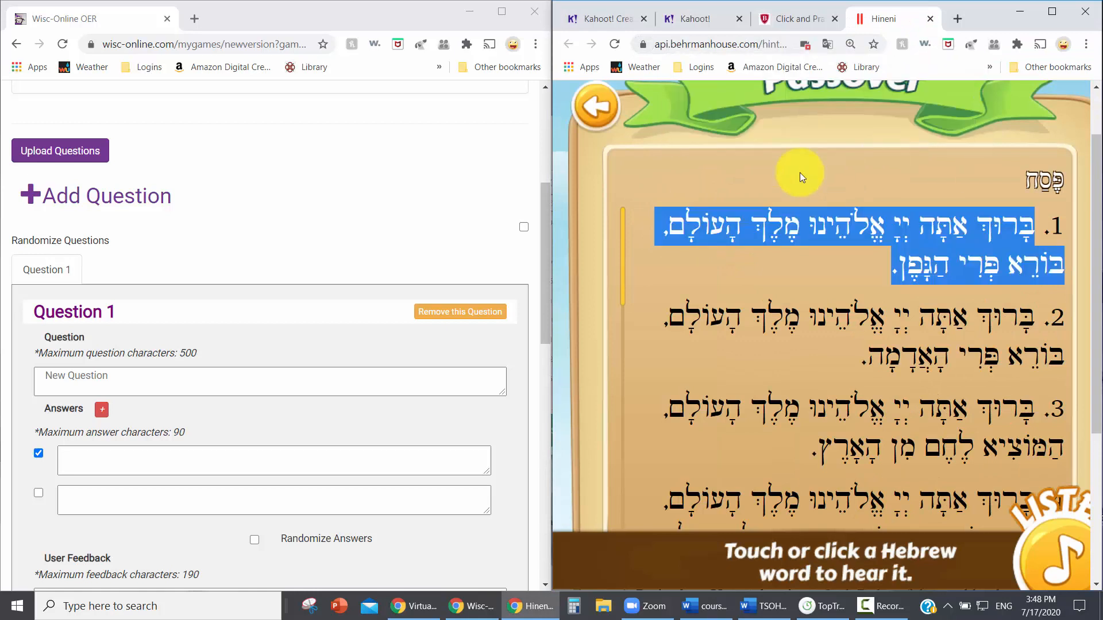
{"action": "left_click", "coordinate": [724, 173]}
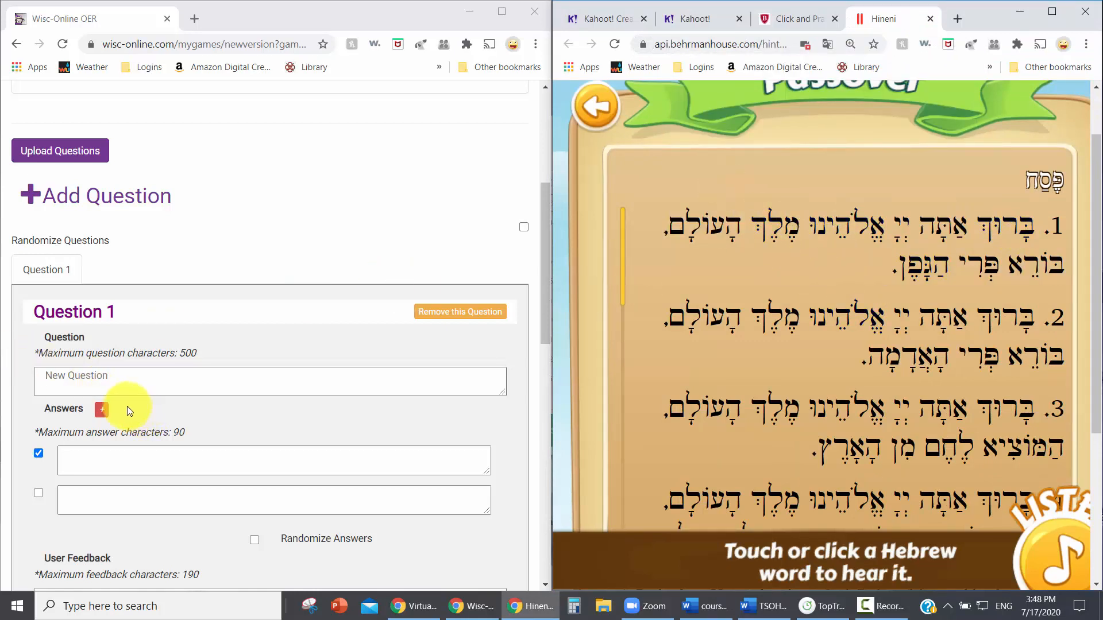
Fill in Question 1 with the first Hebrew blessing copied from the Passover page, followed by "This is the blessing over...".
{"action": "left_click", "coordinate": [57, 377]}
{"action": "type", "text": "This is the blessing over..."}
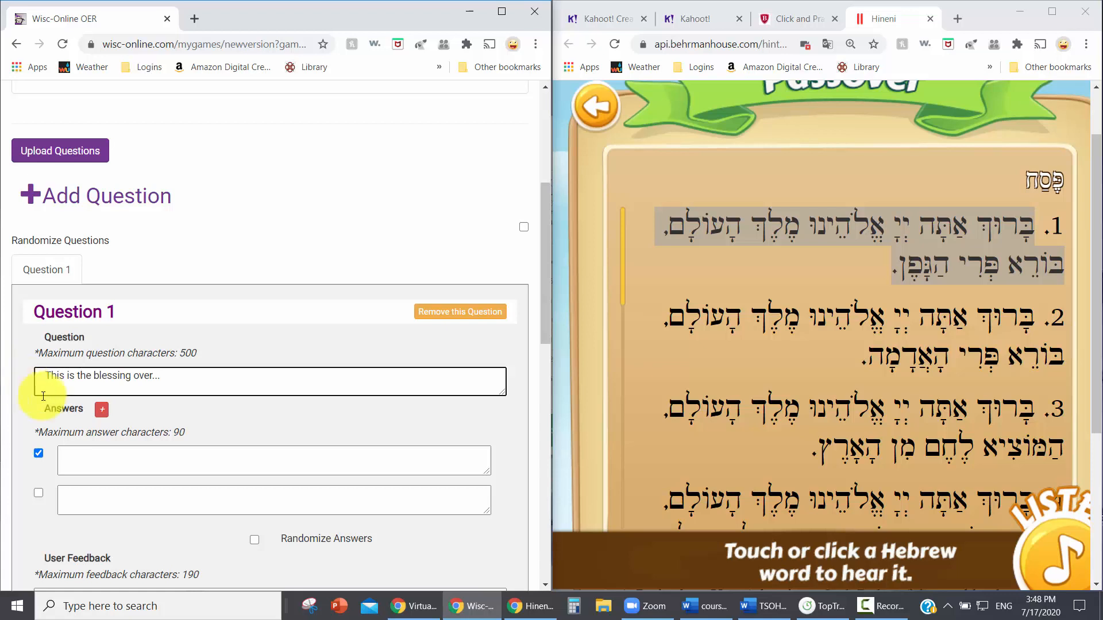
{"action": "left_click", "coordinate": [775, 260]}
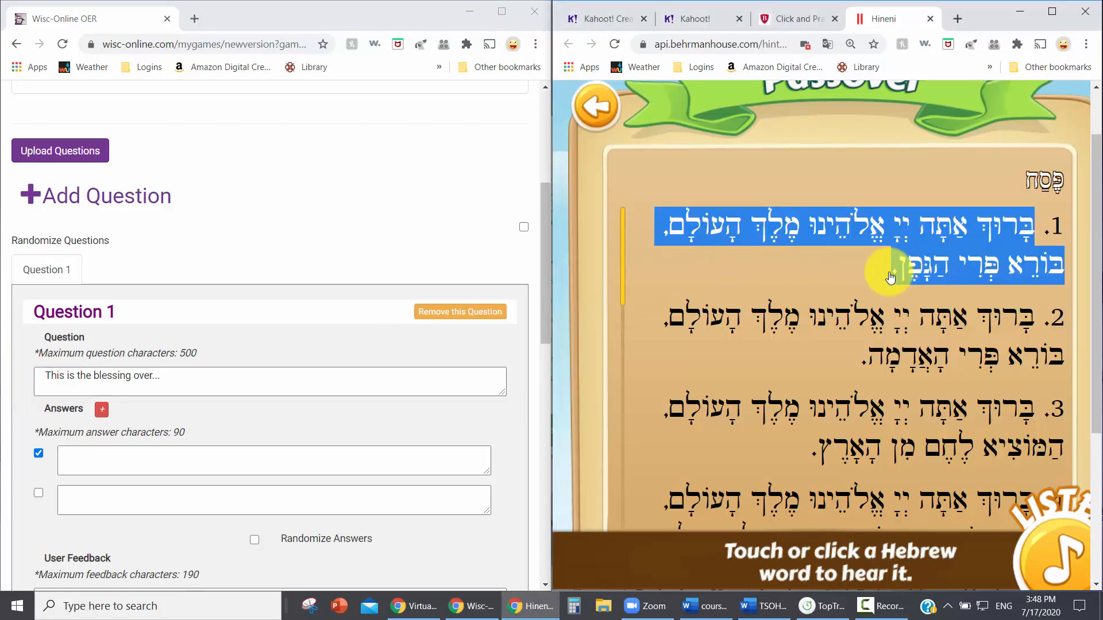
{"action": "left_click", "coordinate": [61, 385]}
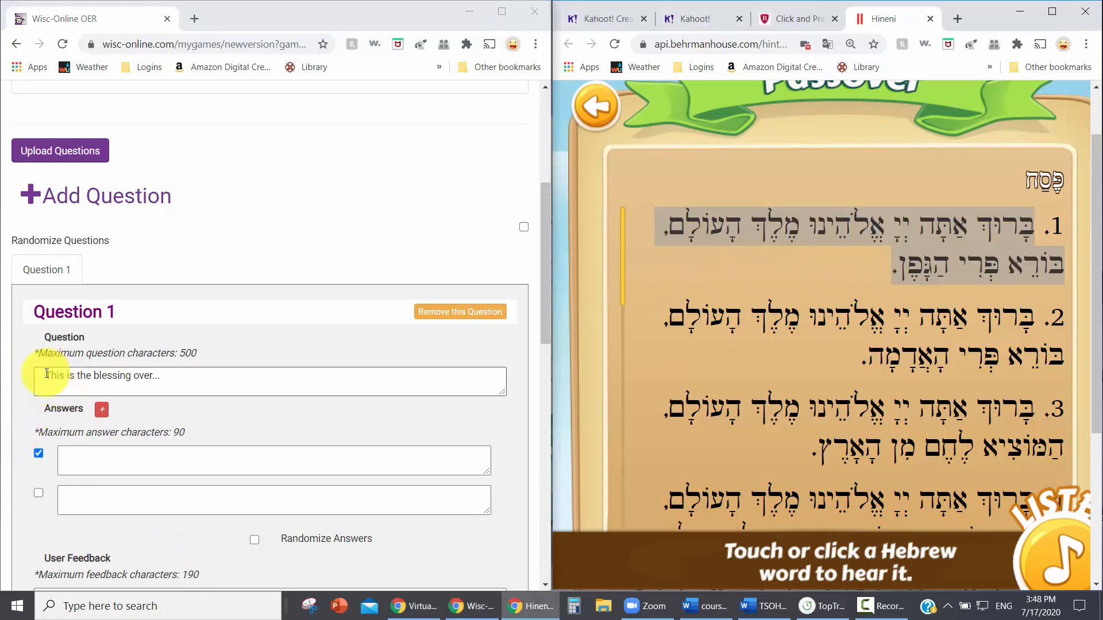
{"action": "key", "text": "ctrl+v"}
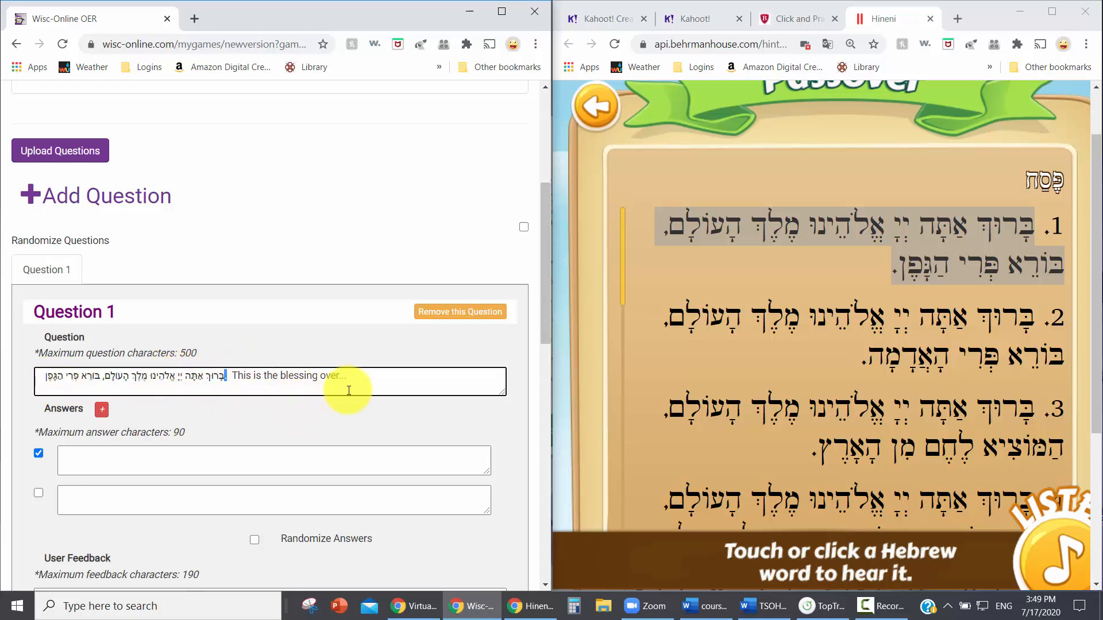
Enter "Fruit of the earth" and "Fruit of the vine" as the first two answers, marking only "Fruit of the vine" as correct.
{"action": "left_click", "coordinate": [152, 458]}
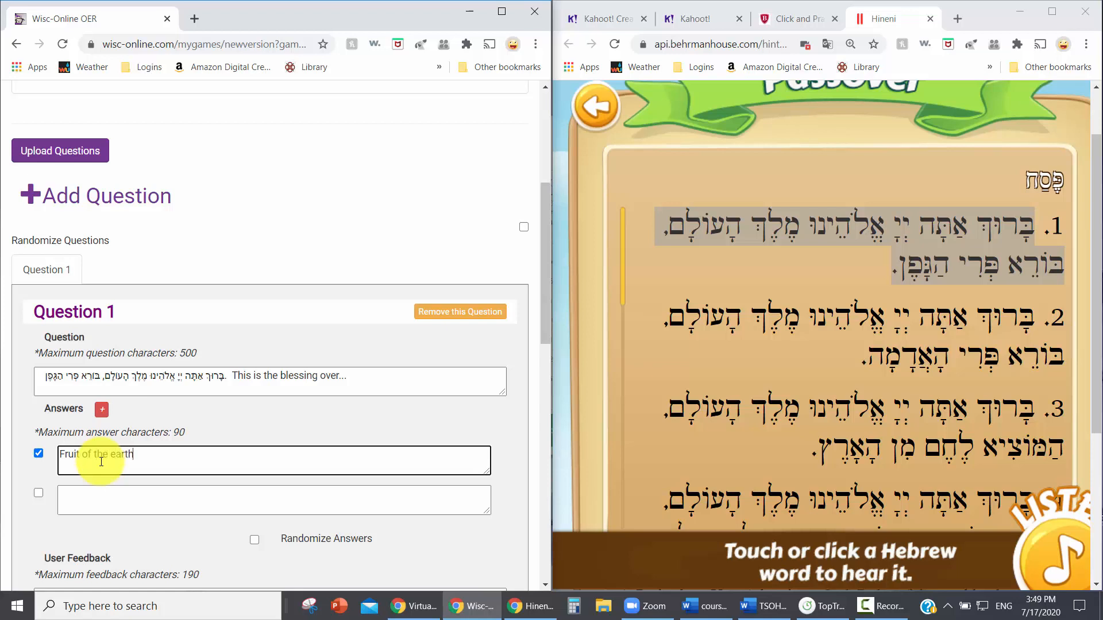
{"action": "left_click", "coordinate": [38, 453]}
{"action": "scroll", "coordinate": [69, 499], "scroll_direction": "down", "scroll_amount": 1}
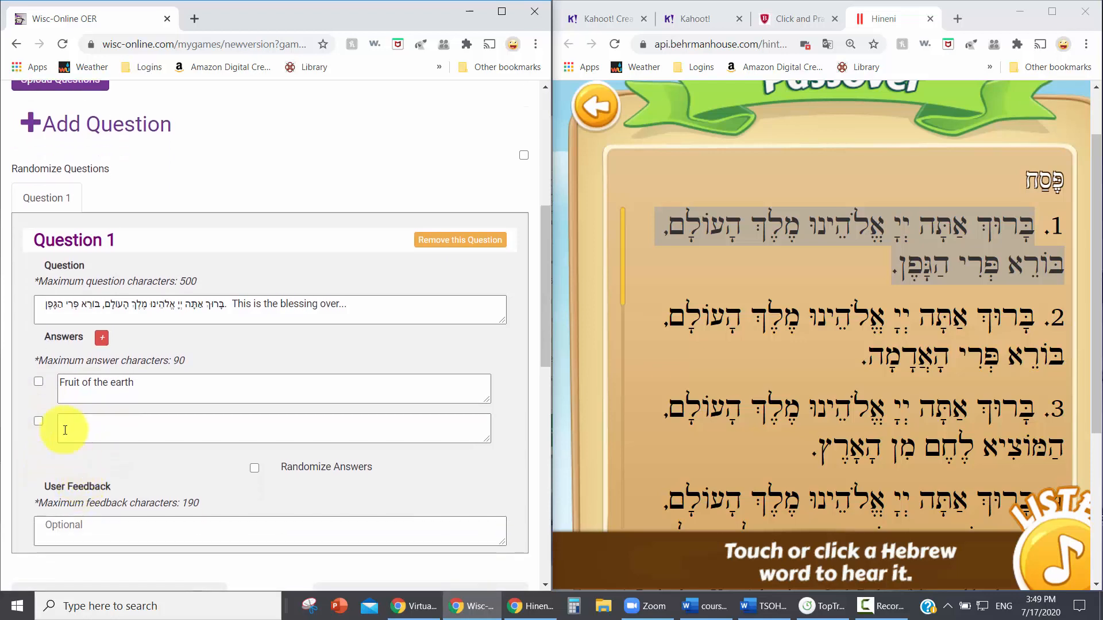
{"action": "left_click", "coordinate": [39, 423]}
{"action": "left_click", "coordinate": [77, 423]}
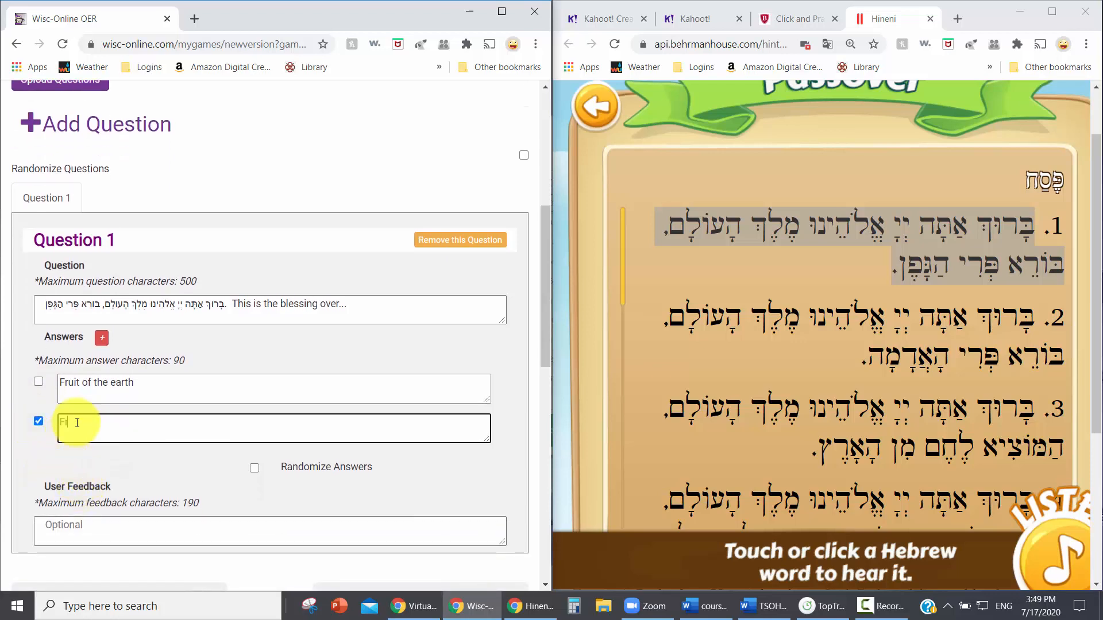
{"action": "type", "text": "Fruit of"}
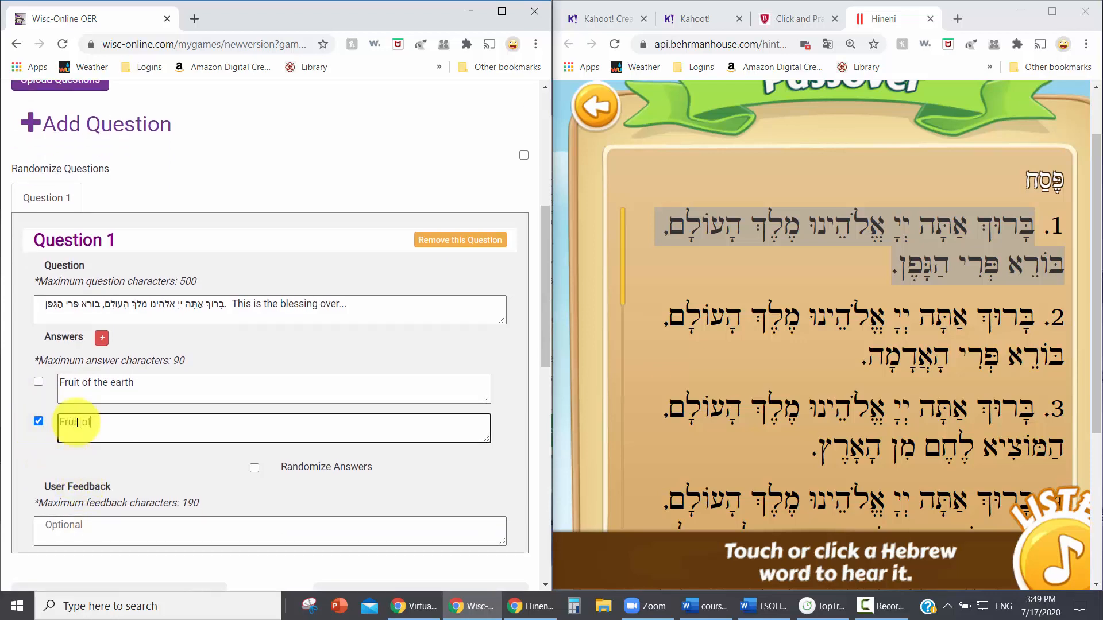
{"action": "type", "text": " the vine"}
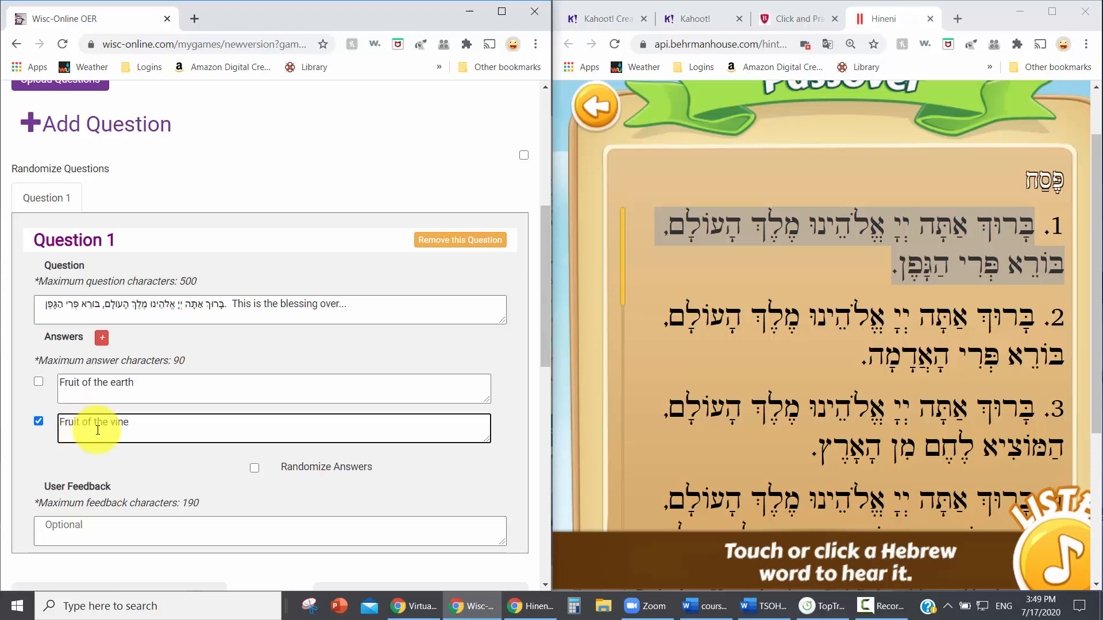
Add two more possible answers to Question 1: "Fruit of the tree" and "Taken from the earth".
{"action": "scroll", "coordinate": [97, 287], "scroll_direction": "down", "scroll_amount": 1}
{"action": "left_click", "coordinate": [101, 267]}
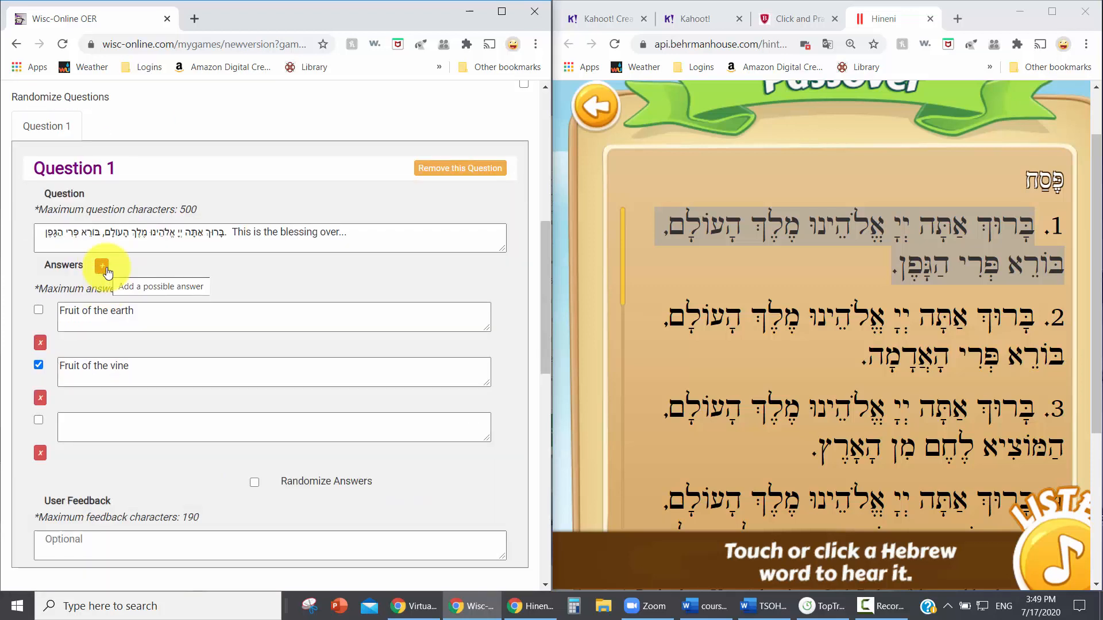
{"action": "left_click", "coordinate": [105, 270]}
{"action": "left_click", "coordinate": [93, 404]}
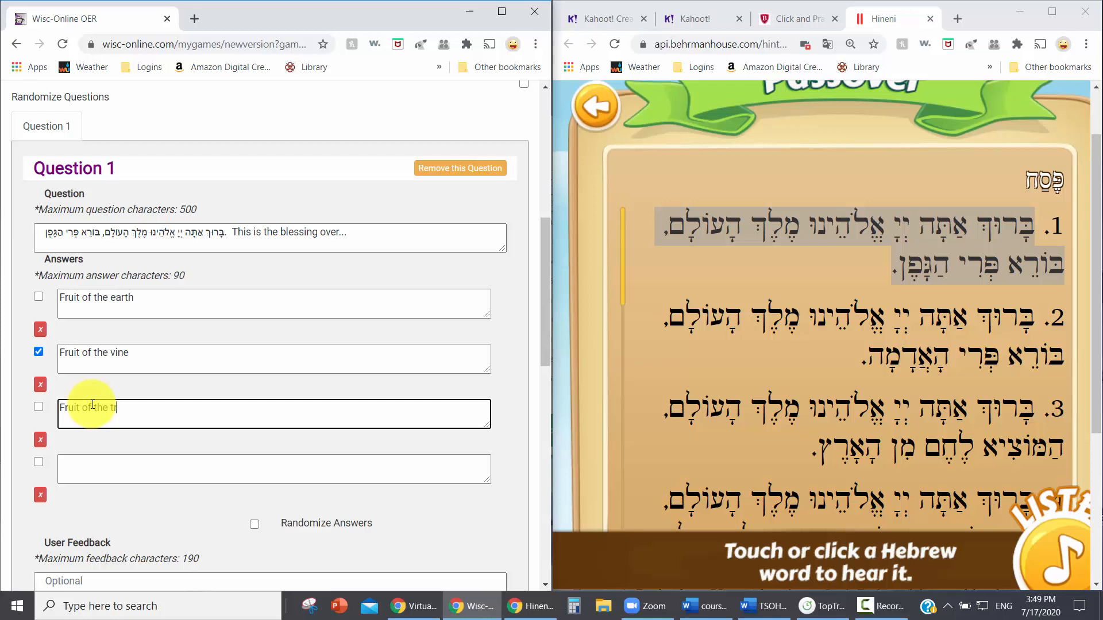
{"action": "left_click", "coordinate": [91, 471]}
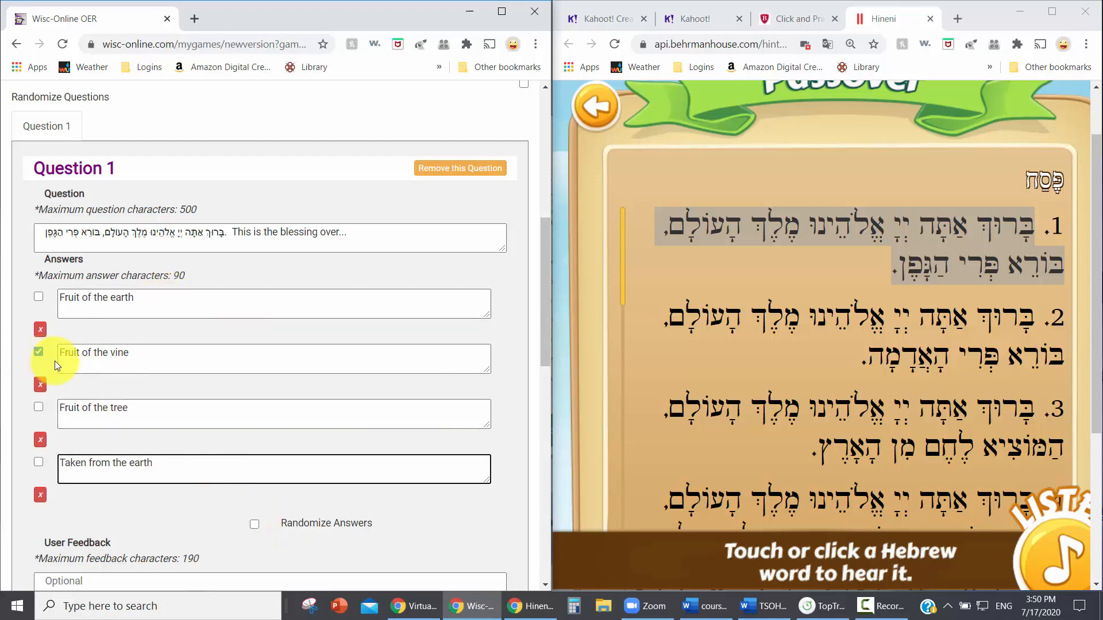
Add another question to the game after Question 1.
{"action": "scroll", "coordinate": [184, 357], "scroll_direction": "down", "scroll_amount": 1}
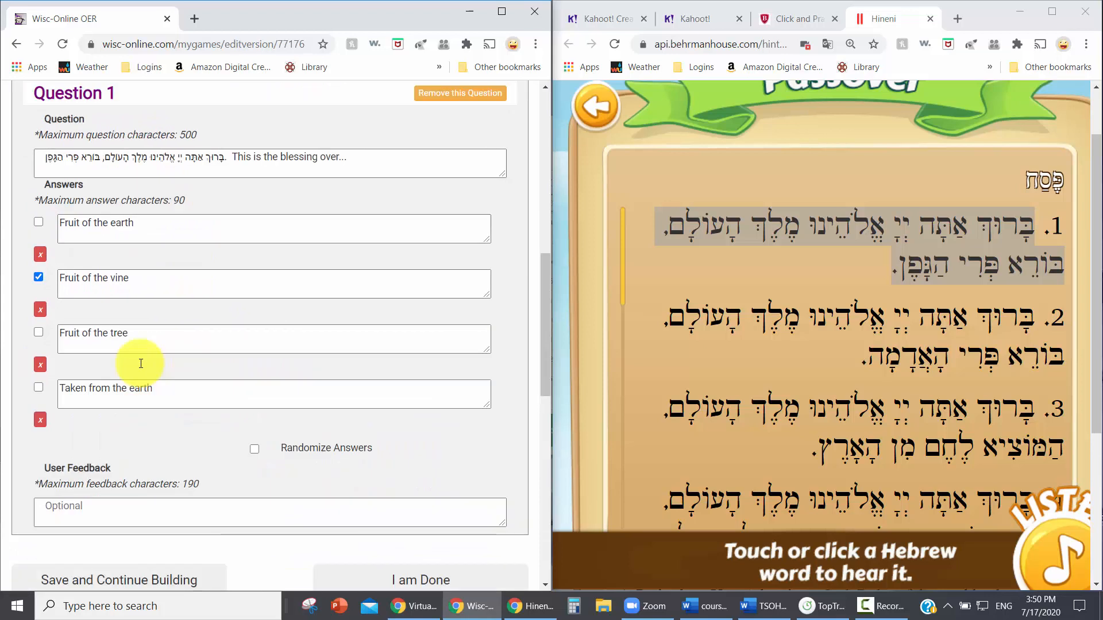
{"action": "scroll", "coordinate": [142, 367], "scroll_direction": "up", "scroll_amount": 3}
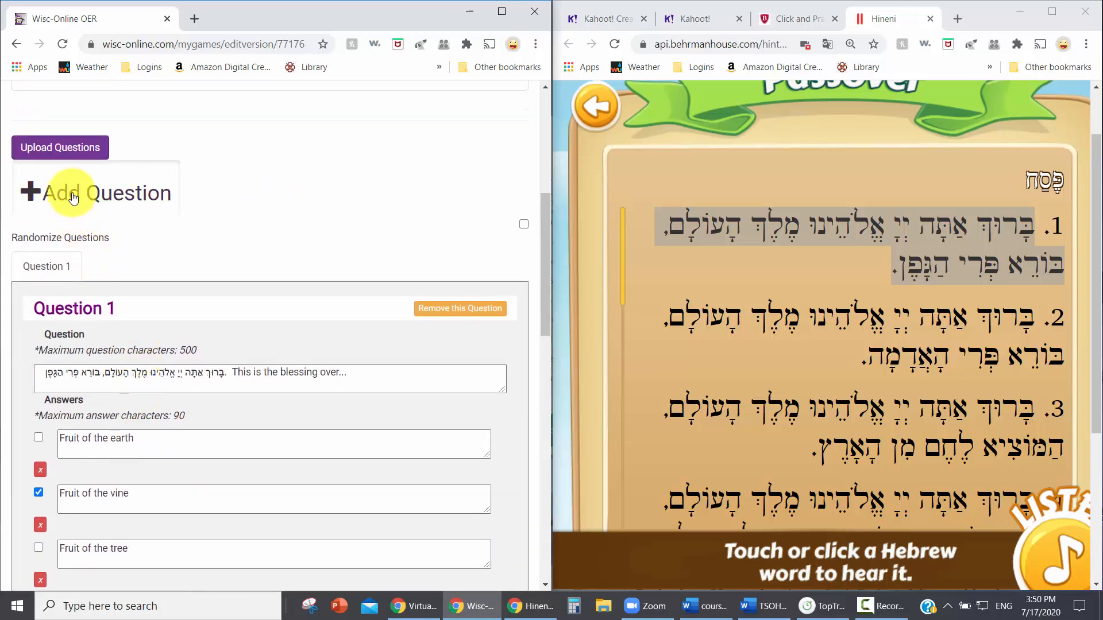
{"action": "left_click", "coordinate": [73, 197]}
{"action": "scroll", "coordinate": [115, 227], "scroll_direction": "down", "scroll_amount": 2}
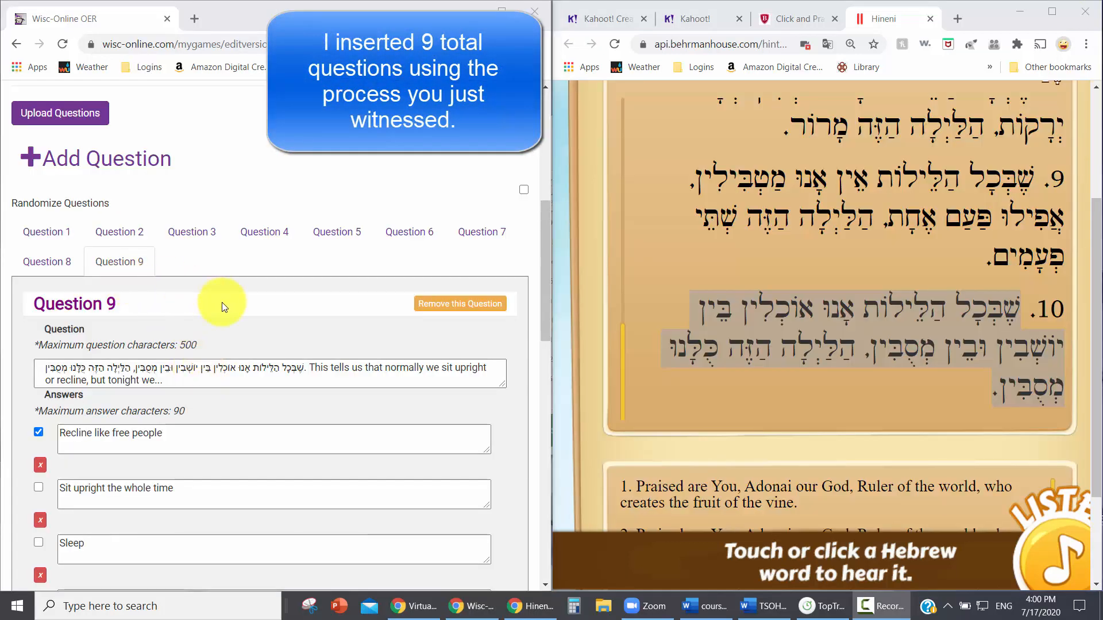
Review the Hebrew text and answers of Question 9 and turn on randomized answers for it.
{"action": "scroll", "coordinate": [222, 304], "scroll_direction": "down", "scroll_amount": 1}
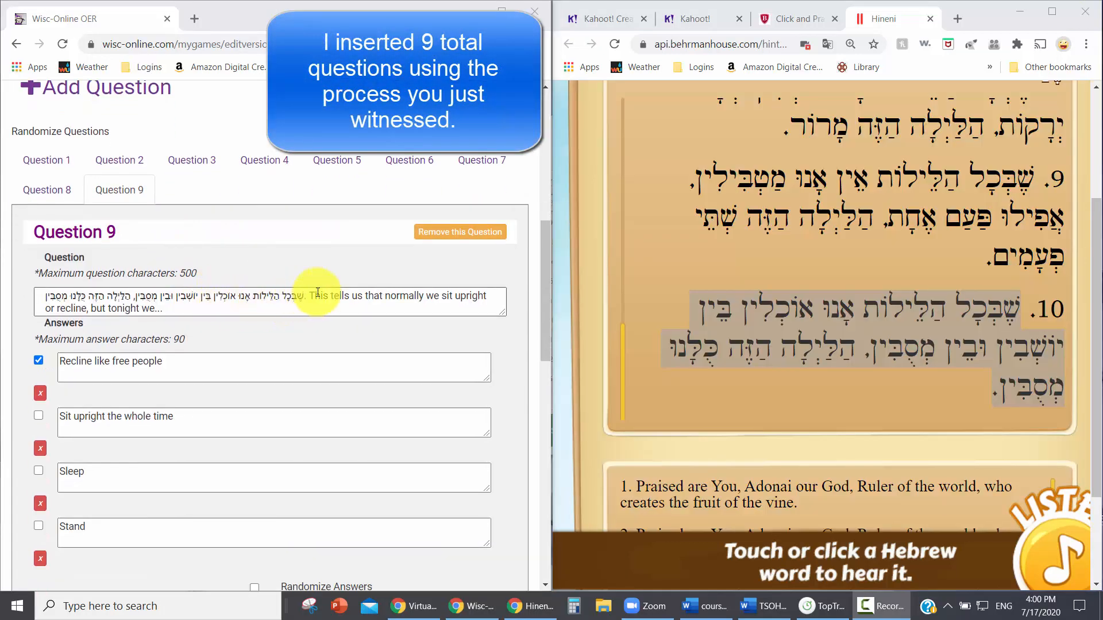
{"action": "left_click_drag", "start_coordinate": [305, 296], "coordinate": [38, 297]}
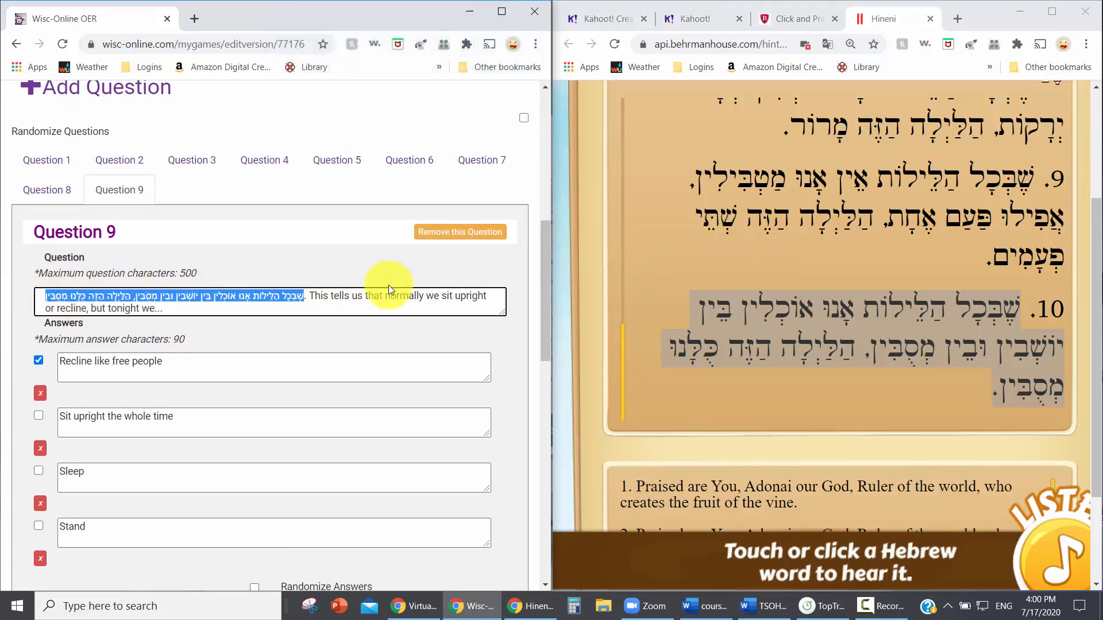
{"action": "scroll", "coordinate": [315, 305], "scroll_direction": "down", "scroll_amount": 1}
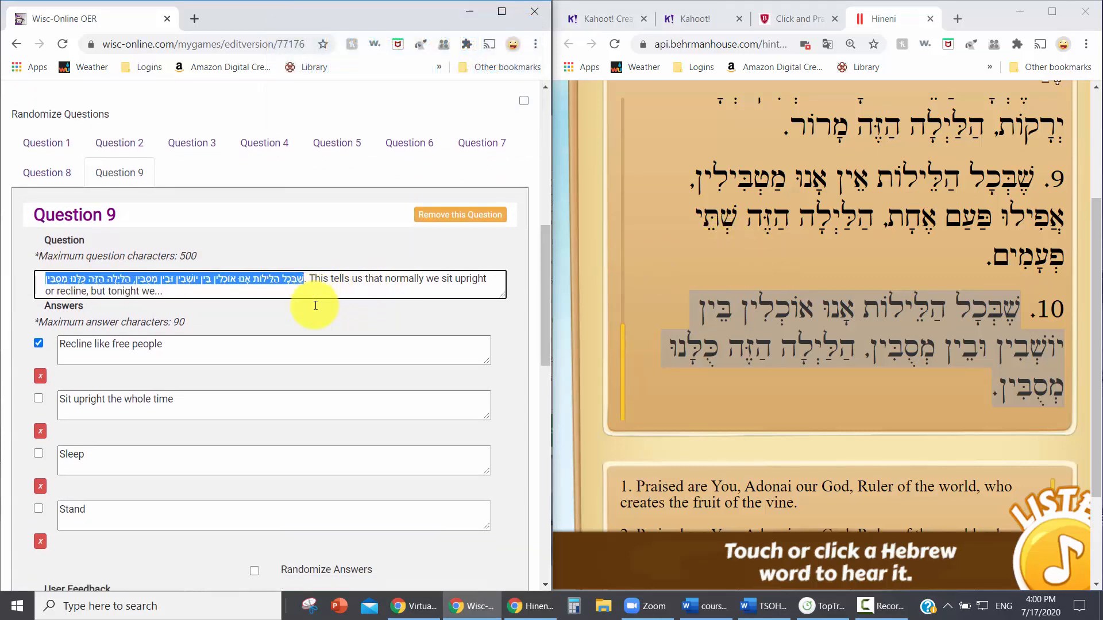
{"action": "scroll", "coordinate": [315, 305], "scroll_direction": "down", "scroll_amount": 1}
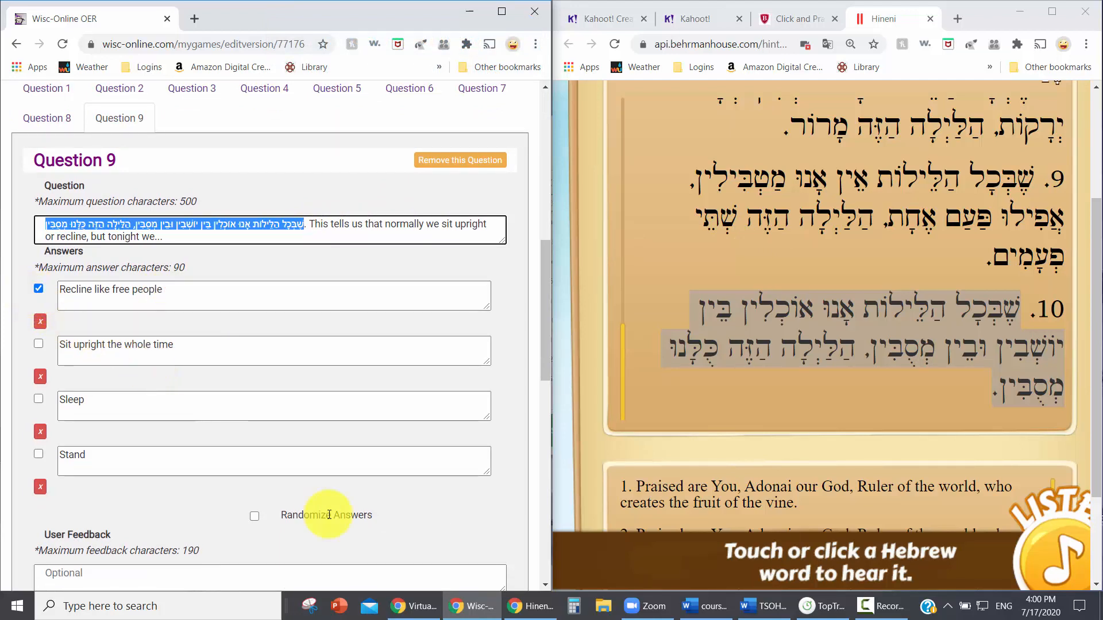
{"action": "left_click", "coordinate": [255, 518]}
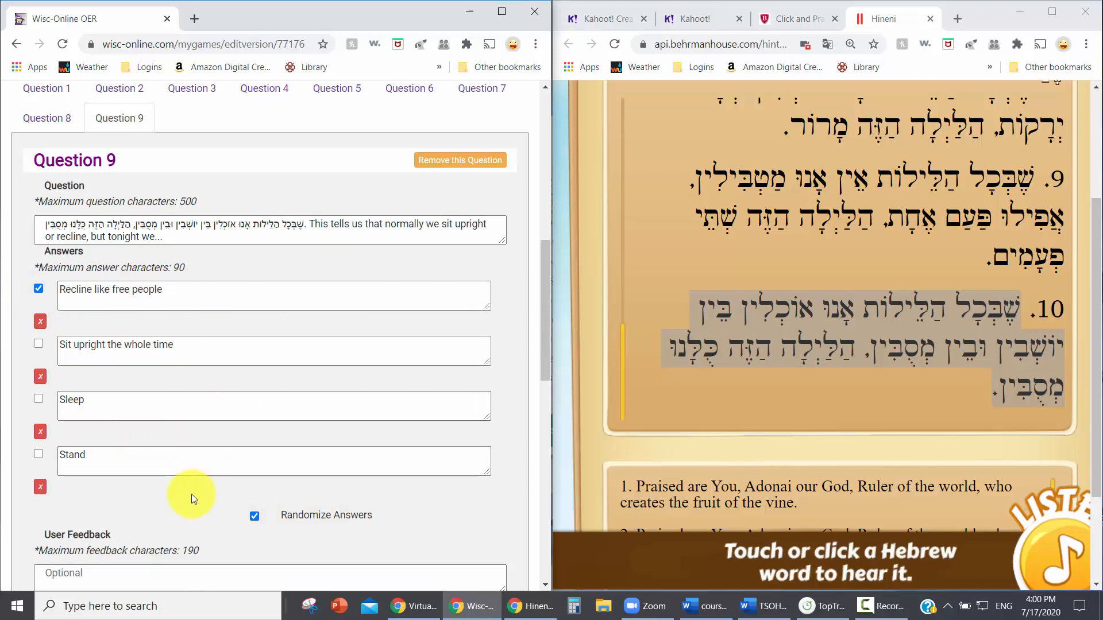
{"action": "scroll", "coordinate": [184, 492], "scroll_direction": "down", "scroll_amount": 2}
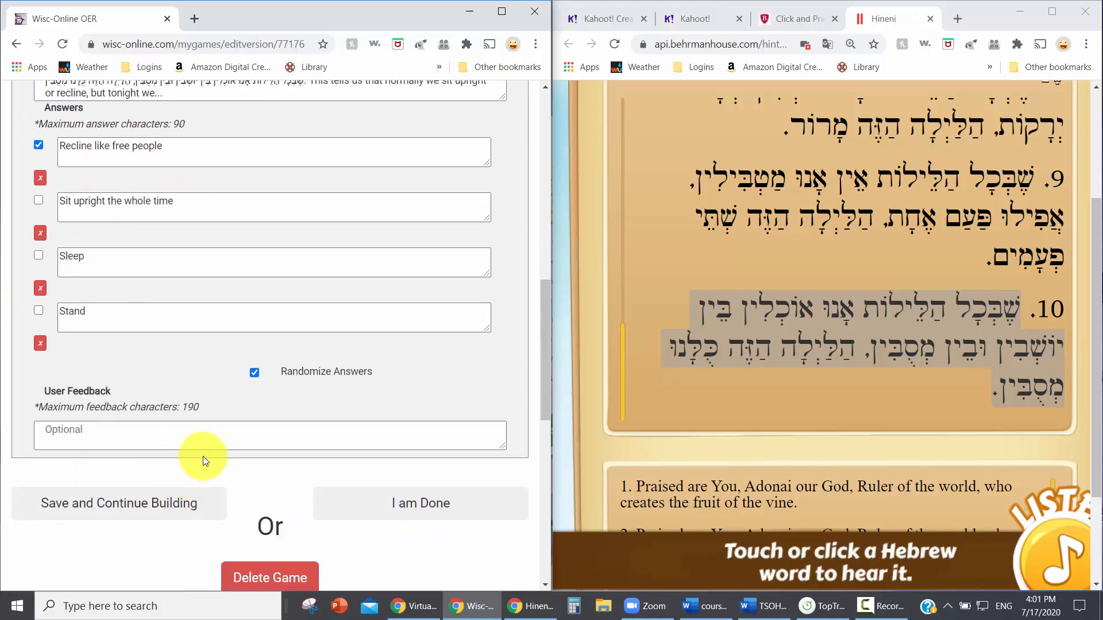
Return to Question 1 and turn on randomized answers for it.
{"action": "scroll", "coordinate": [203, 460], "scroll_direction": "up", "scroll_amount": 7}
{"action": "left_click", "coordinate": [60, 377]}
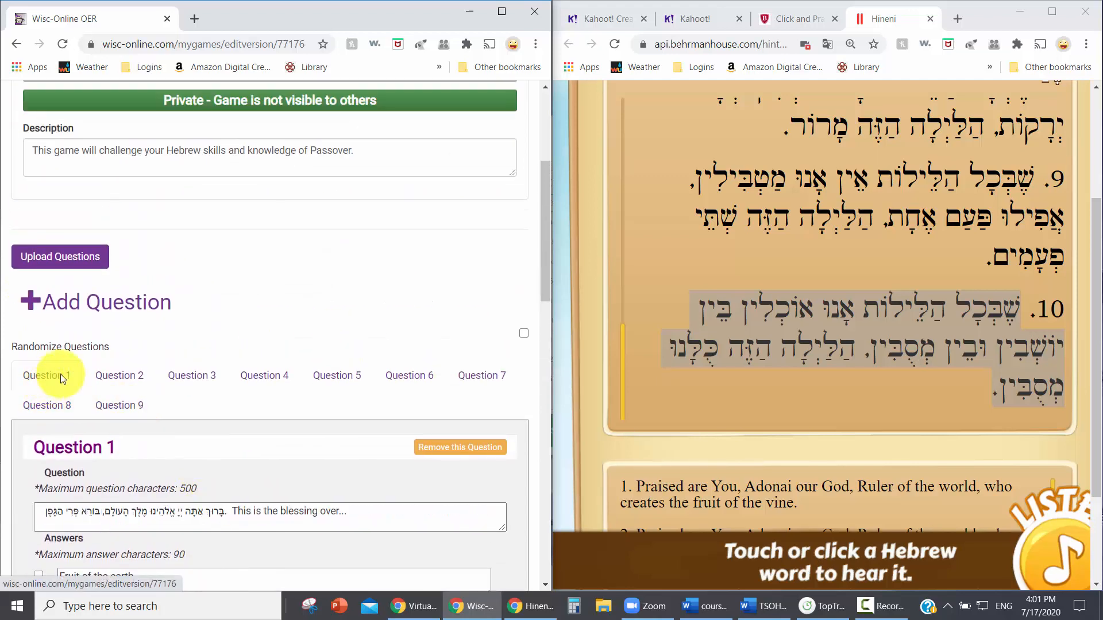
{"action": "scroll", "coordinate": [325, 253], "scroll_direction": "down", "scroll_amount": 3}
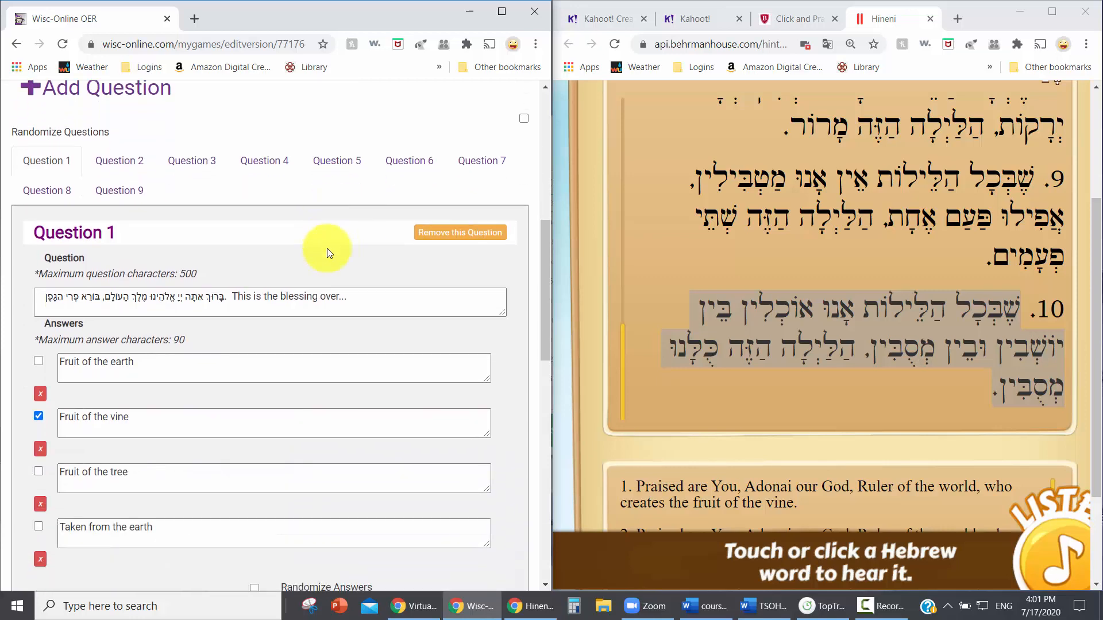
{"action": "scroll", "coordinate": [329, 253], "scroll_direction": "down", "scroll_amount": 1}
{"action": "left_click", "coordinate": [254, 516]}
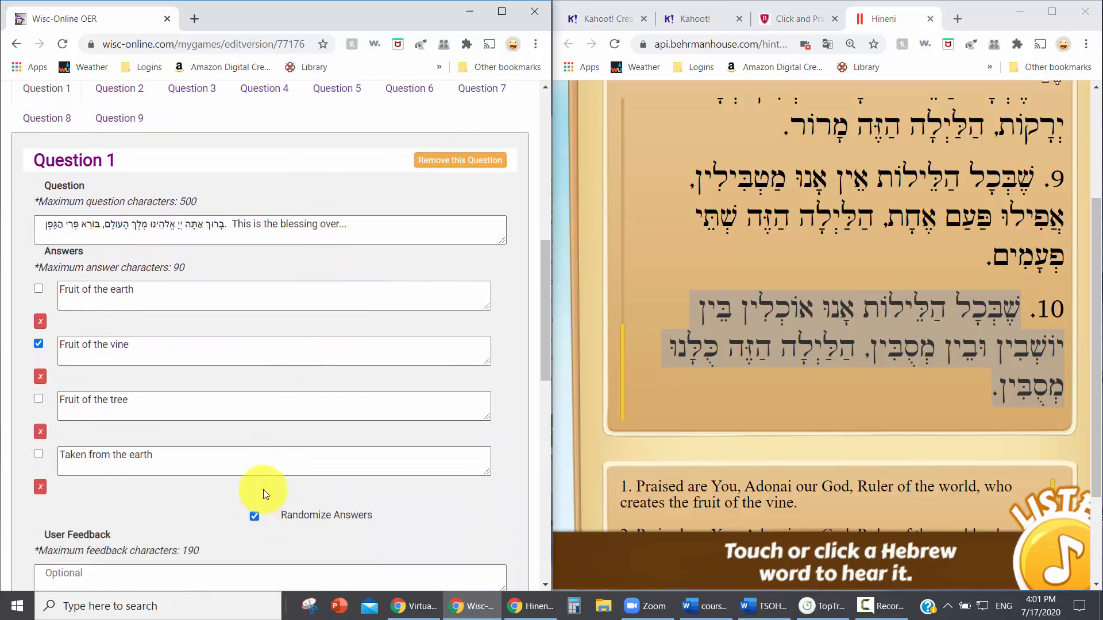
Turn on randomized answers for Question 2 and Question 3, and open Question 4.
{"action": "scroll", "coordinate": [258, 477], "scroll_direction": "up", "scroll_amount": 1}
{"action": "left_click", "coordinate": [99, 175]}
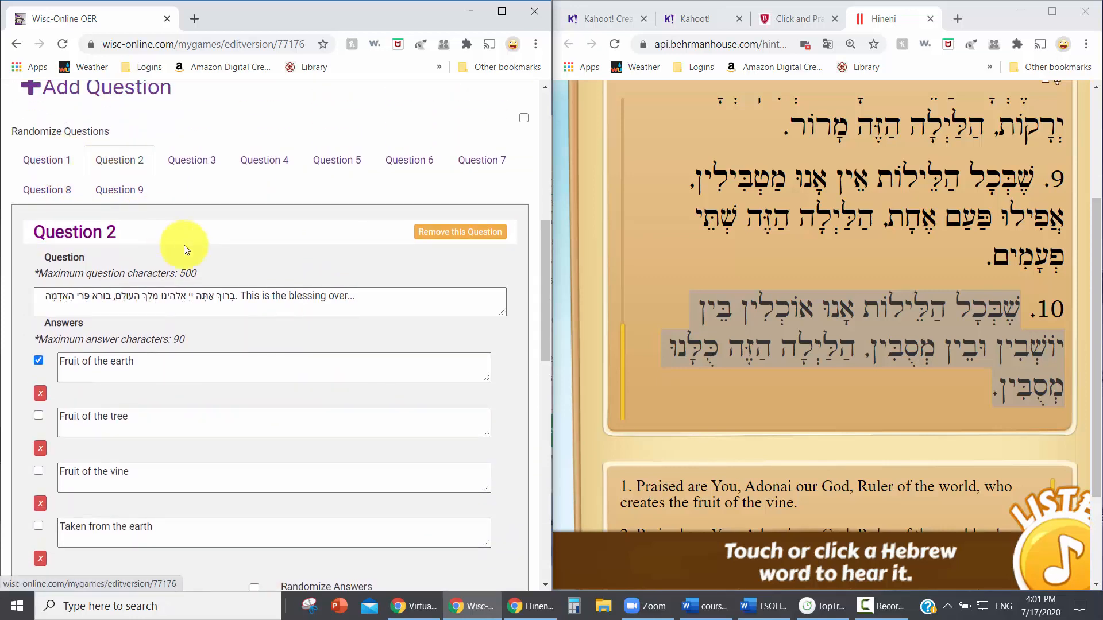
{"action": "scroll", "coordinate": [229, 347], "scroll_direction": "down", "scroll_amount": 1}
{"action": "scroll", "coordinate": [253, 494], "scroll_direction": "up", "scroll_amount": 1}
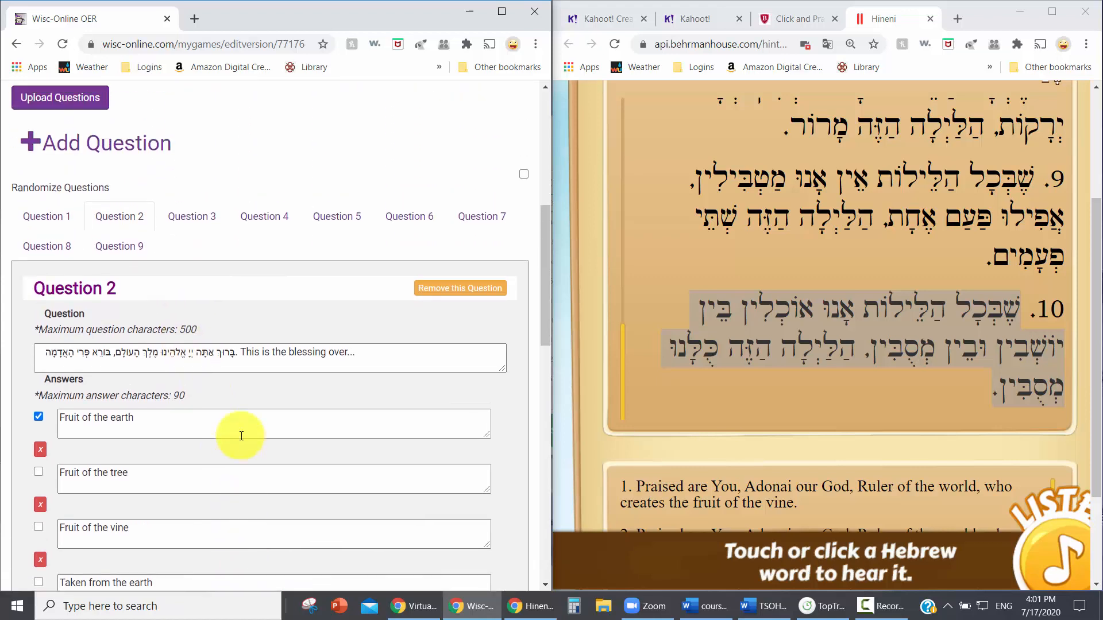
{"action": "left_click", "coordinate": [192, 233]}
{"action": "scroll", "coordinate": [207, 269], "scroll_direction": "down", "scroll_amount": 1}
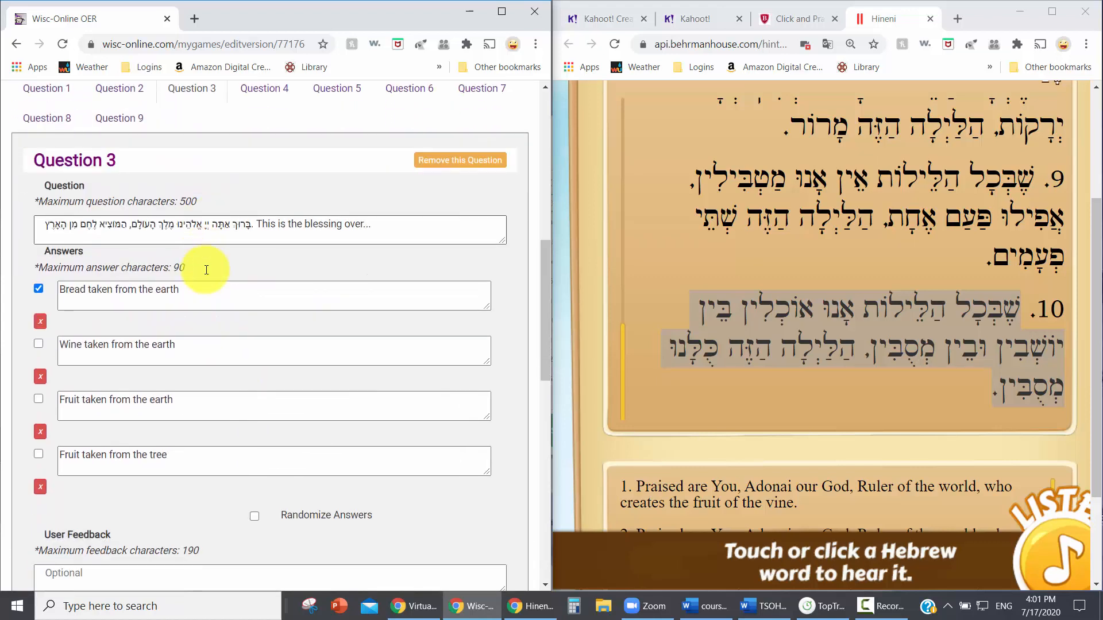
{"action": "left_click", "coordinate": [254, 517]}
{"action": "scroll", "coordinate": [278, 457], "scroll_direction": "up", "scroll_amount": 2}
{"action": "left_click", "coordinate": [263, 157]}
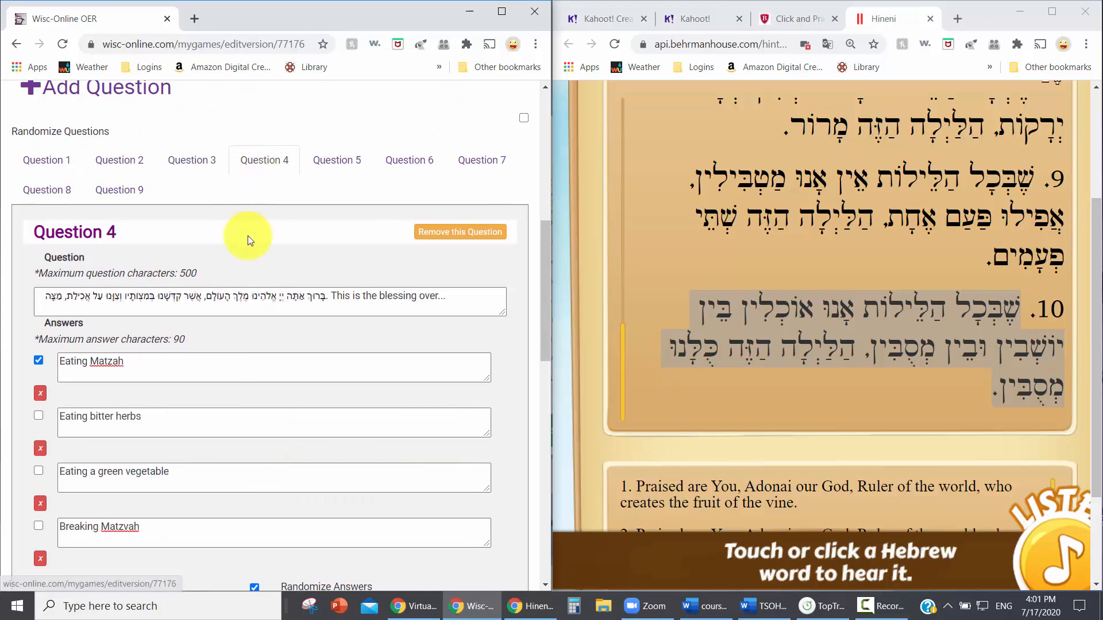
Leave the reclining question's optional user feedback empty and mark the game as done.
{"action": "scroll", "coordinate": [223, 350], "scroll_direction": "down", "scroll_amount": 5}
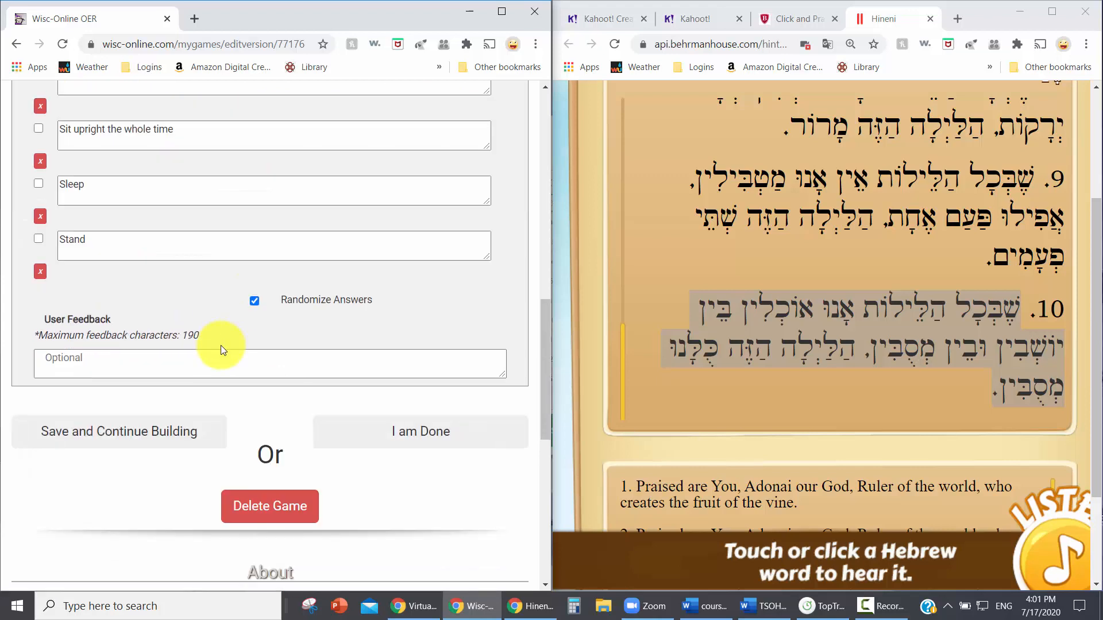
{"action": "left_click", "coordinate": [69, 363]}
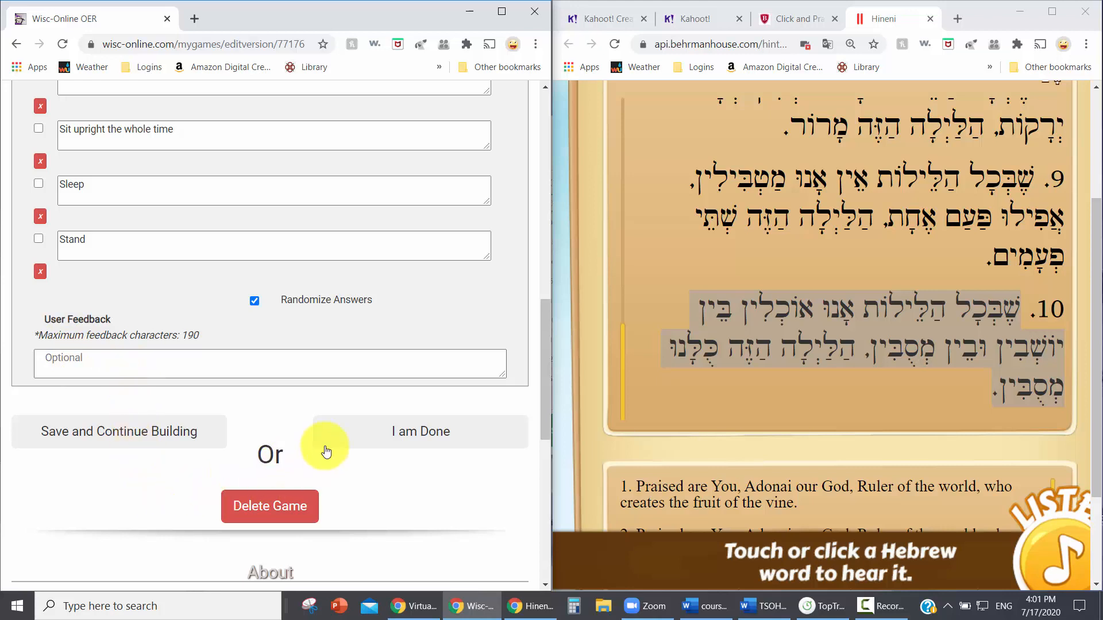
{"action": "left_click", "coordinate": [405, 437]}
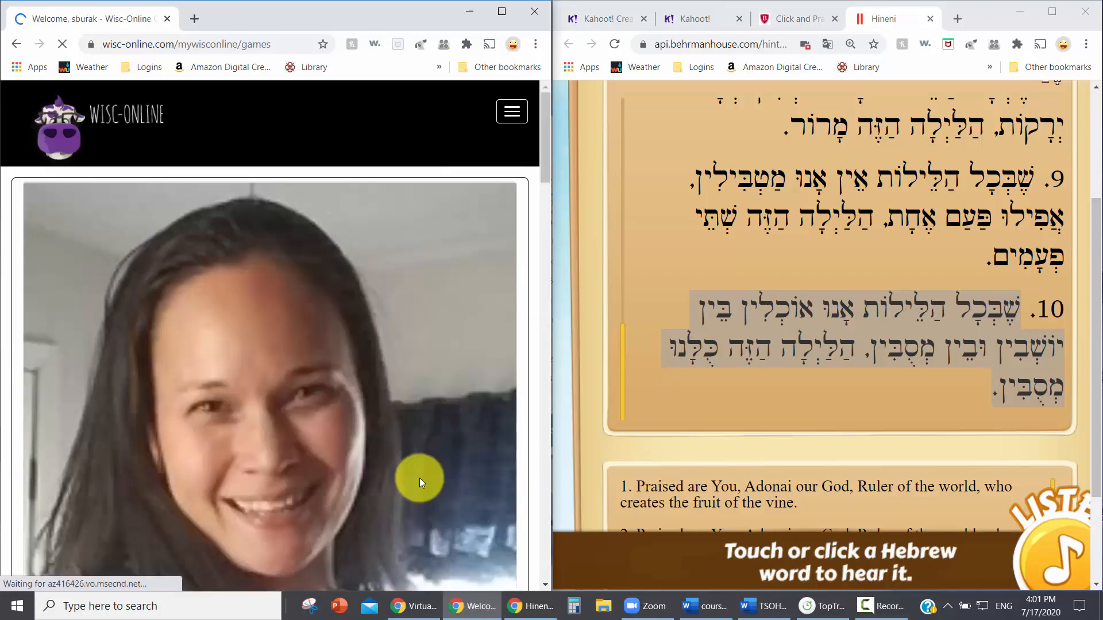
Maximize the browser window and open the Passover Home Run game from the list of authored games.
{"action": "scroll", "coordinate": [418, 472], "scroll_direction": "down", "scroll_amount": 5}
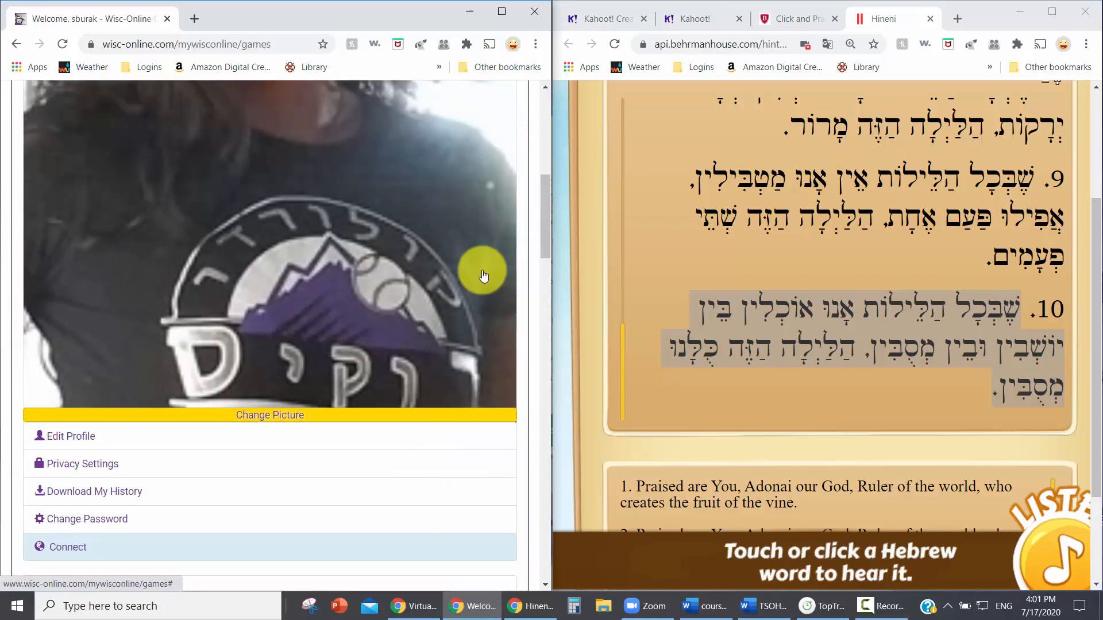
{"action": "left_click", "coordinate": [499, 16]}
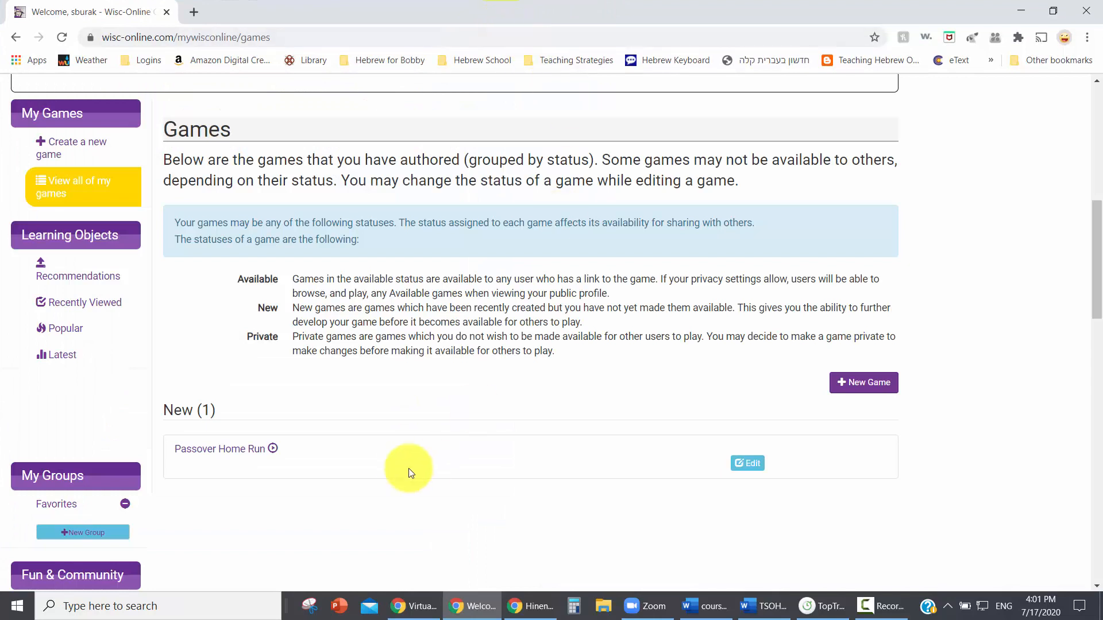
{"action": "scroll", "coordinate": [387, 383], "scroll_direction": "down", "scroll_amount": 3}
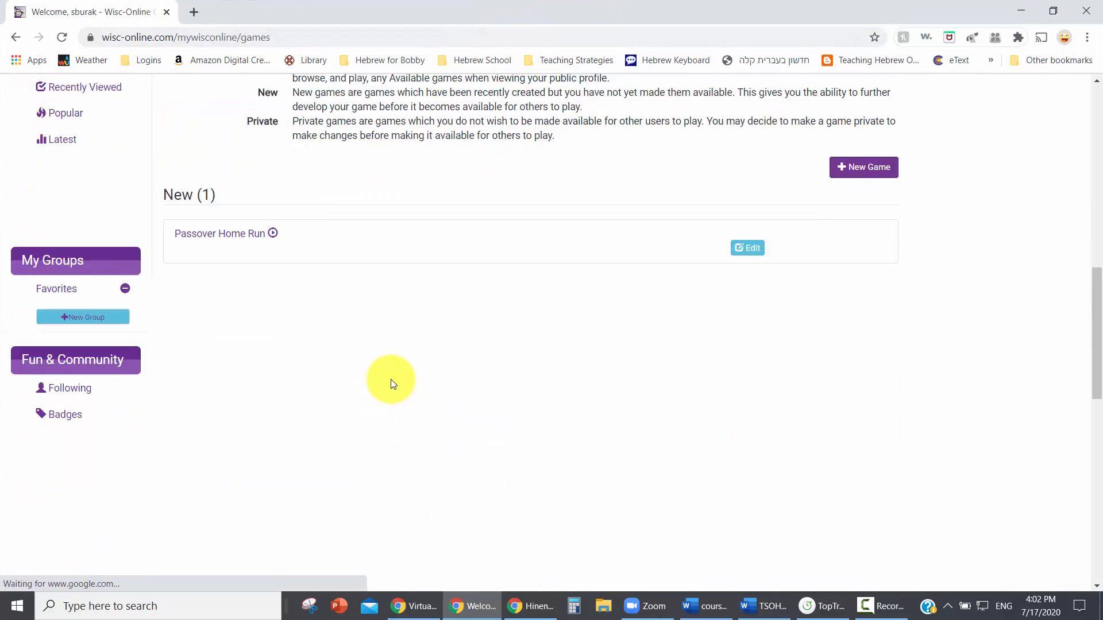
{"action": "left_click", "coordinate": [236, 237]}
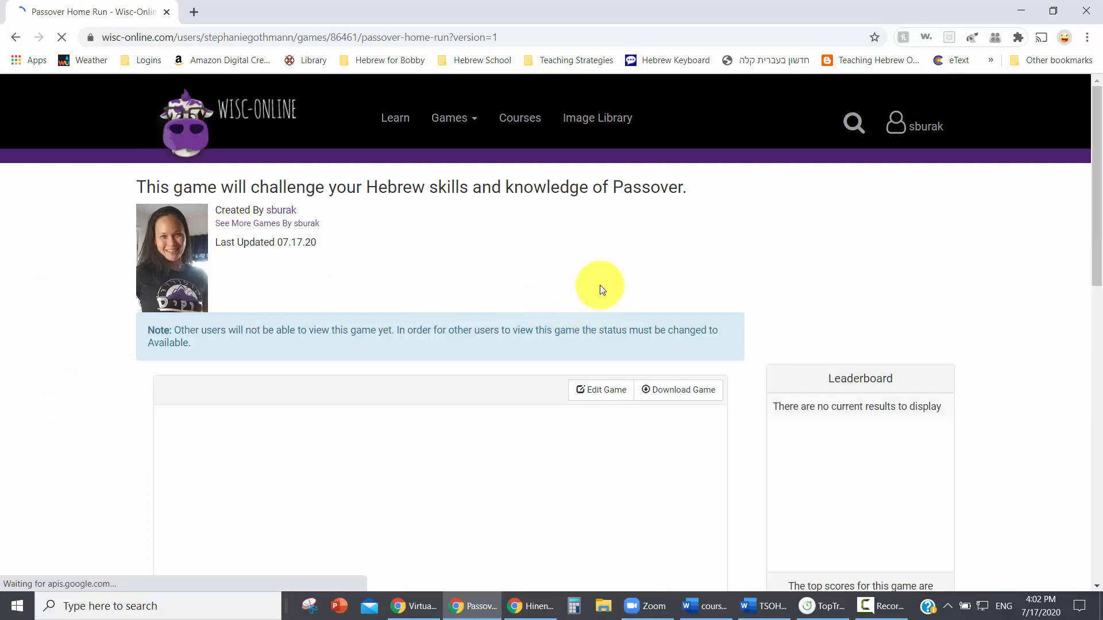
Start playing the Passover Home Run game from its title screen.
{"action": "scroll", "coordinate": [600, 287], "scroll_direction": "down", "scroll_amount": 1}
{"action": "scroll", "coordinate": [713, 194], "scroll_direction": "down", "scroll_amount": 2}
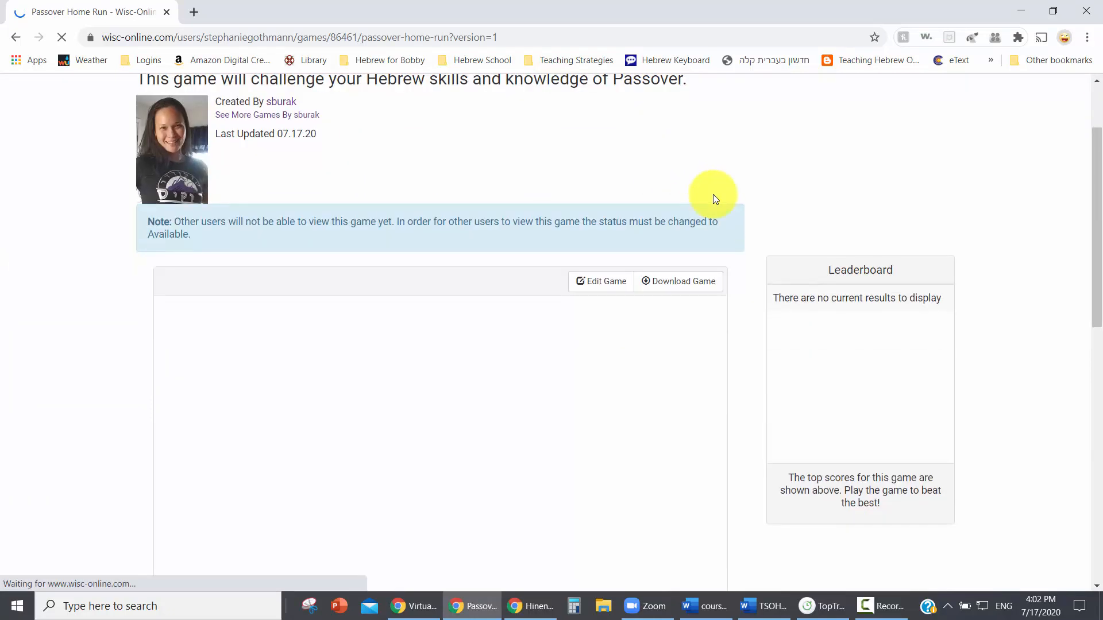
{"action": "scroll", "coordinate": [736, 199], "scroll_direction": "down", "scroll_amount": 1}
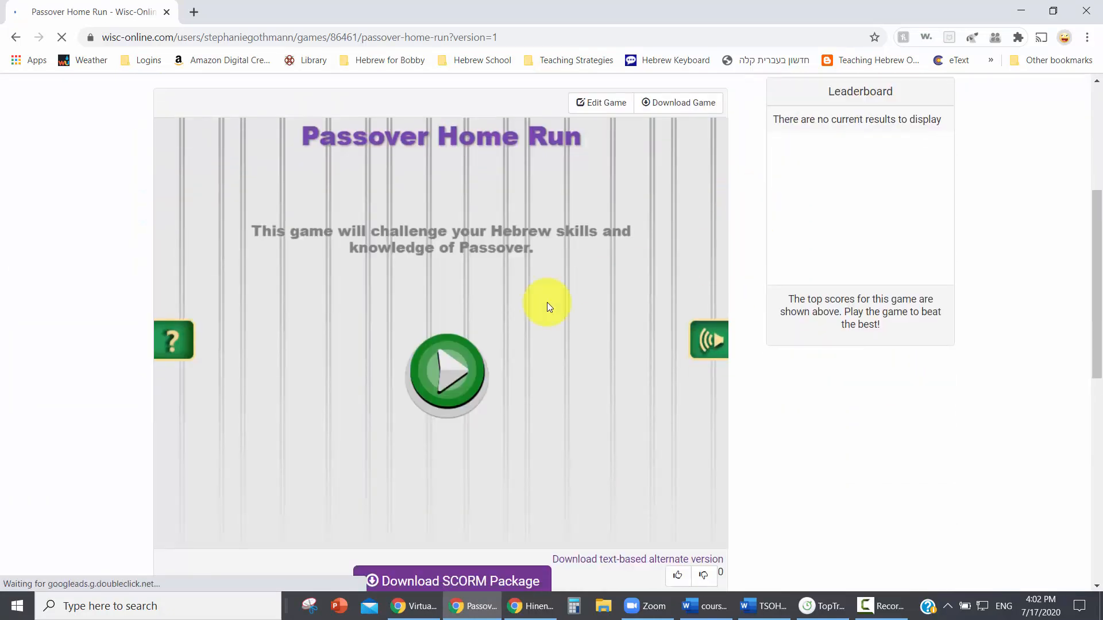
{"action": "left_click", "coordinate": [459, 379]}
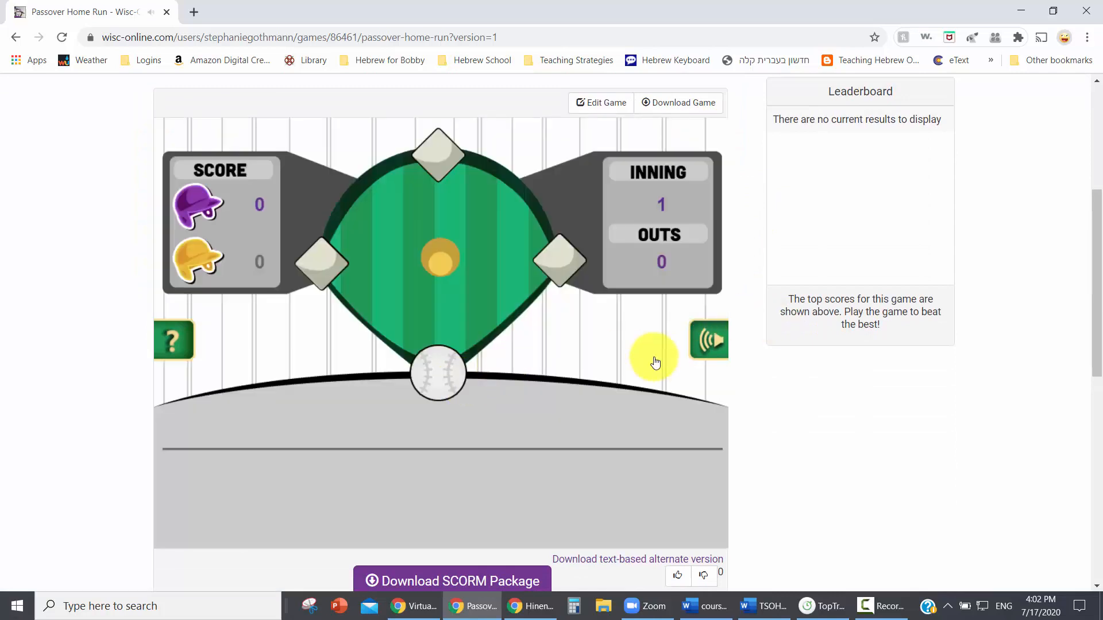
Answer the reclining question with "Recline like free people" and the following blessing question with "Fruit of the earth", continuing after each.
{"action": "scroll", "coordinate": [878, 397], "scroll_direction": "down", "scroll_amount": 1}
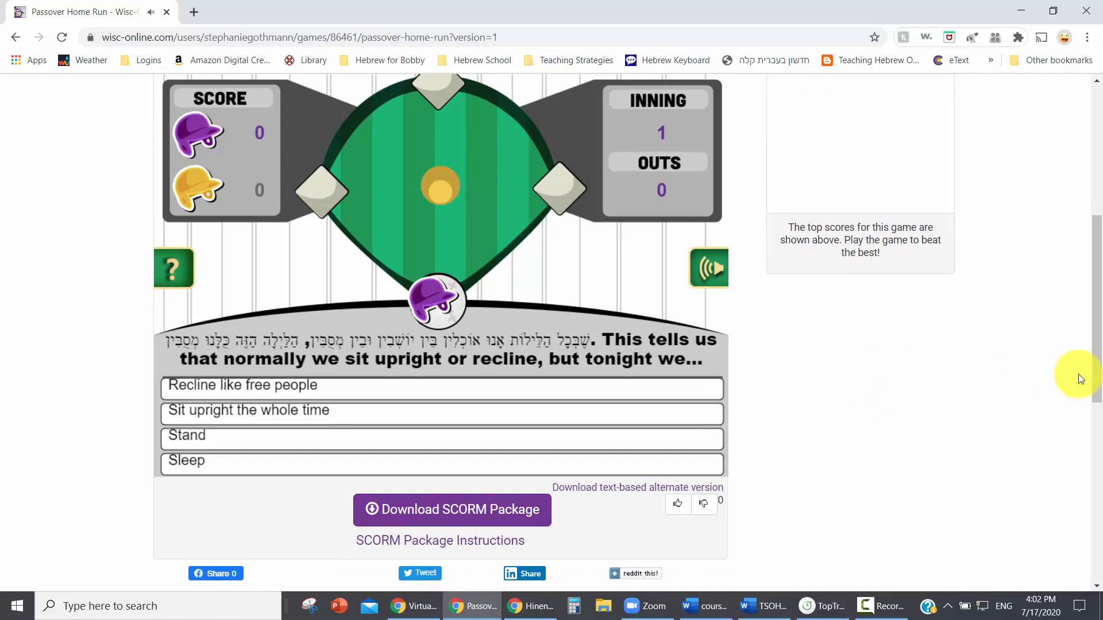
{"action": "scroll", "coordinate": [1097, 310], "scroll_direction": "up", "scroll_amount": 1}
{"action": "left_click_drag", "start_coordinate": [1097, 306], "coordinate": [1099, 301]}
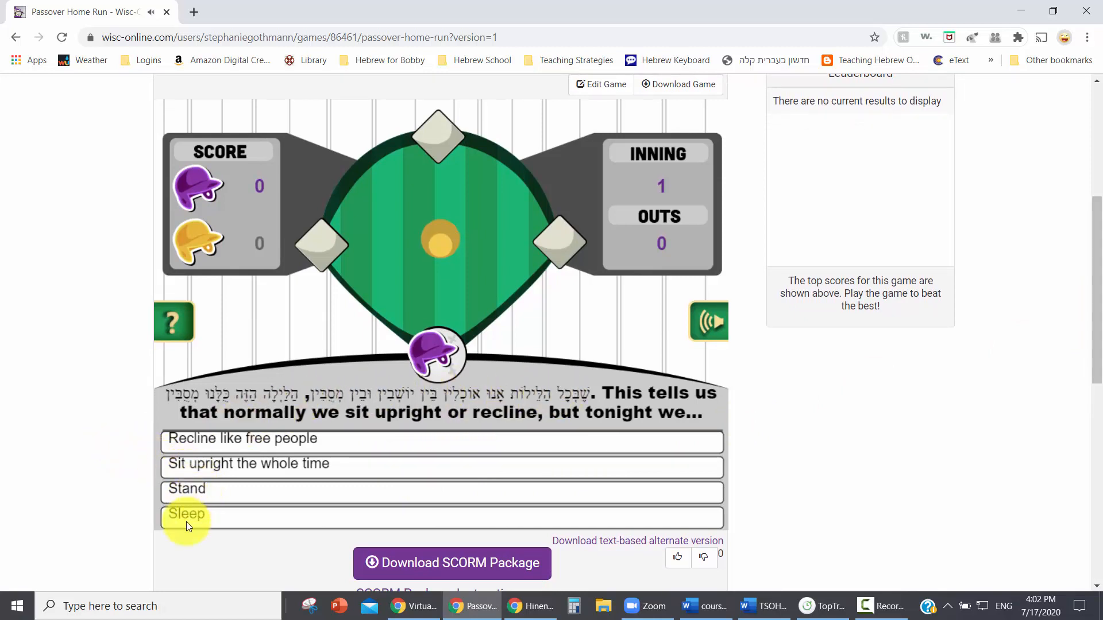
{"action": "left_click", "coordinate": [203, 439]}
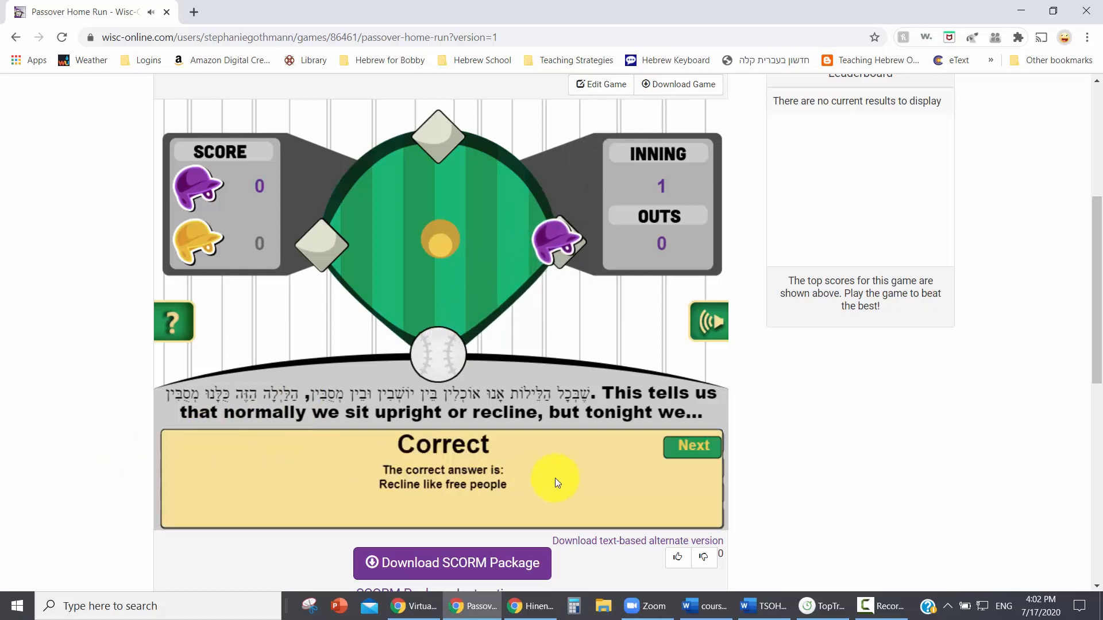
{"action": "left_click", "coordinate": [683, 451]}
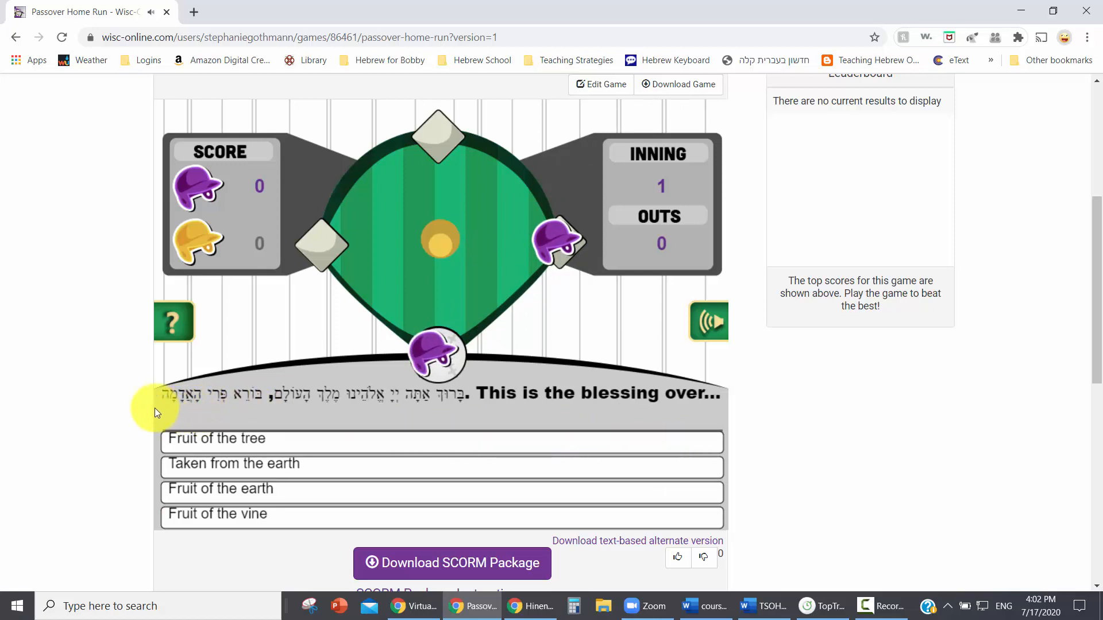
{"action": "left_click", "coordinate": [216, 492]}
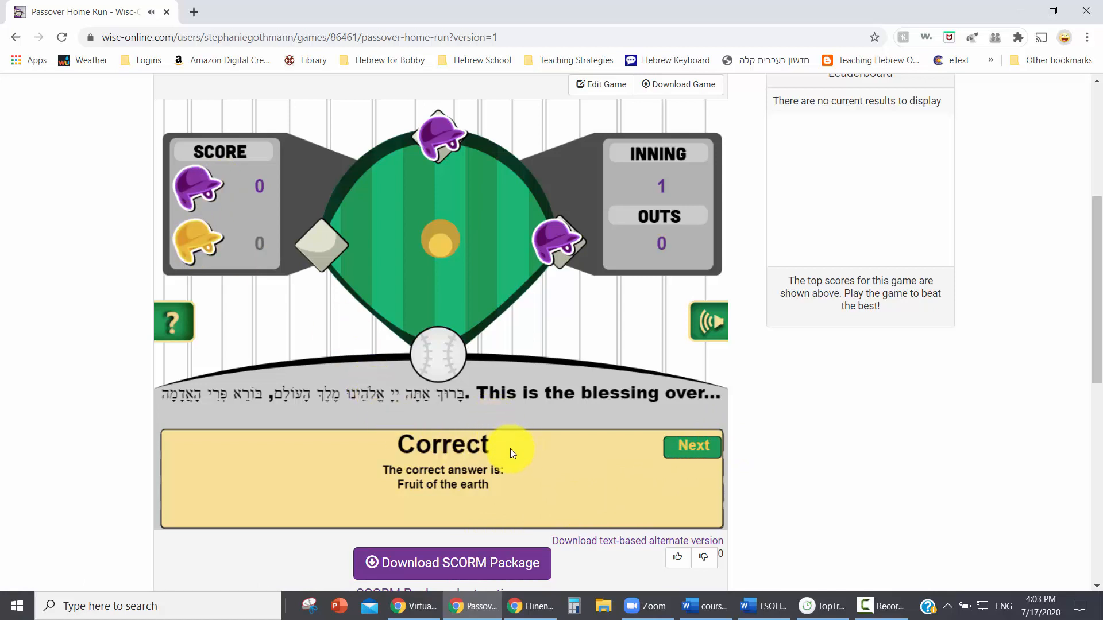
{"action": "left_click", "coordinate": [670, 447]}
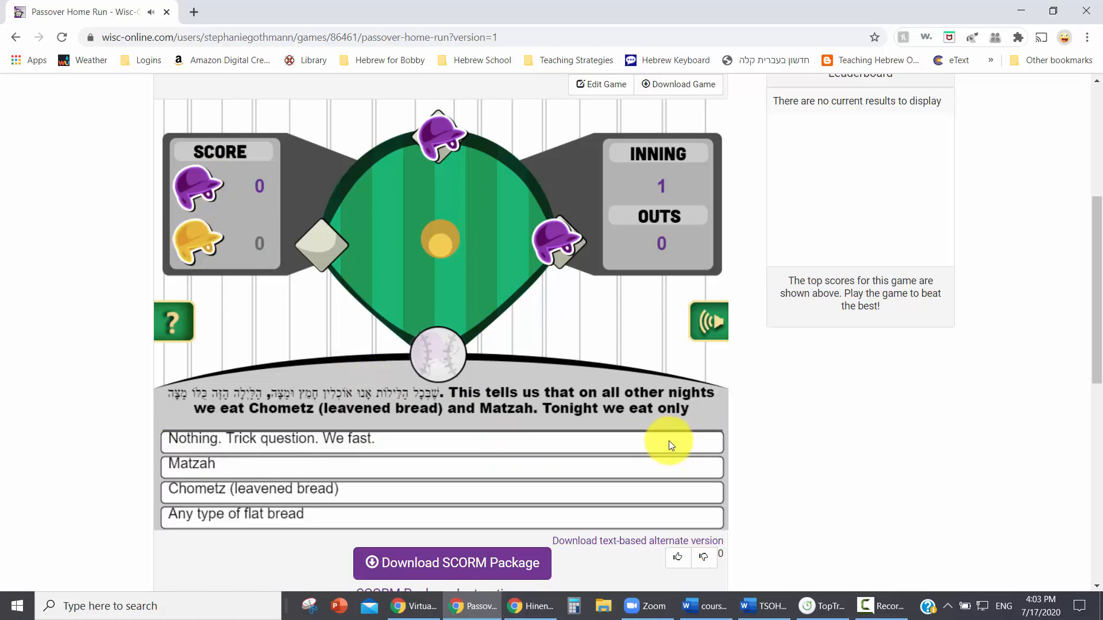
Test wrong answers on three questions: "Nothing. Trick question. We fast.", "Fruit of the earth" and "Tonight we dip twice", continuing after each.
{"action": "left_click", "coordinate": [428, 439]}
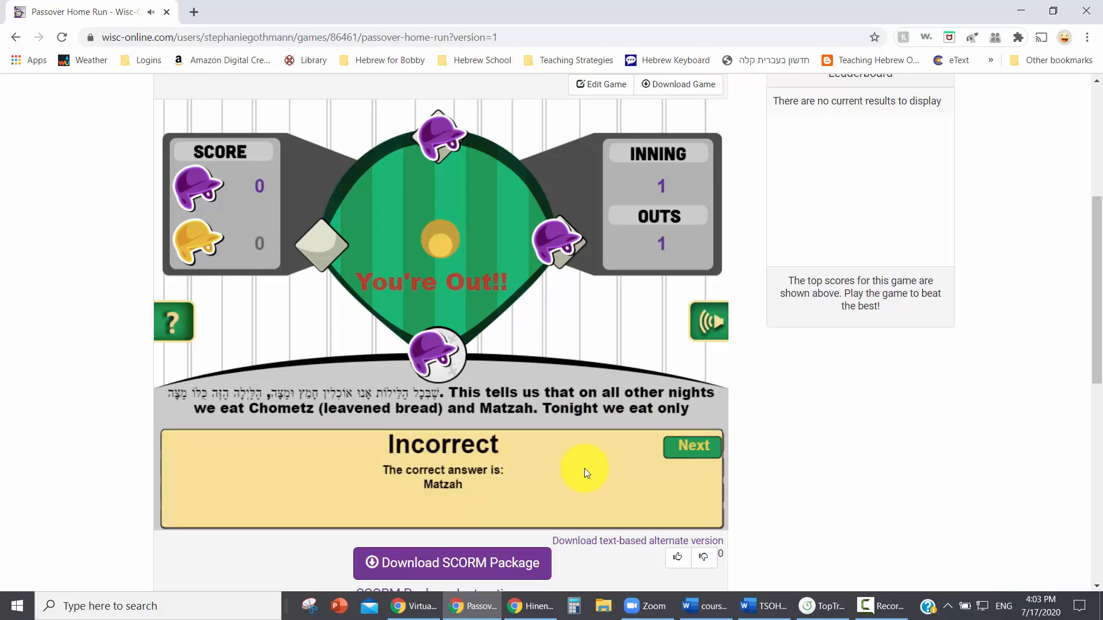
{"action": "left_click", "coordinate": [698, 446]}
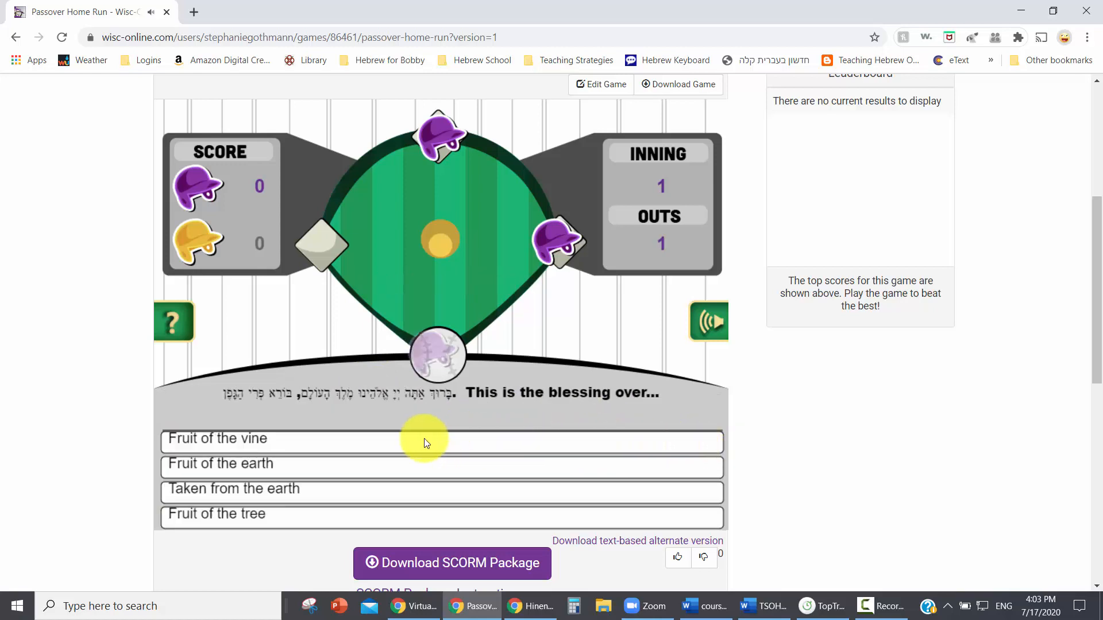
{"action": "left_click", "coordinate": [249, 470]}
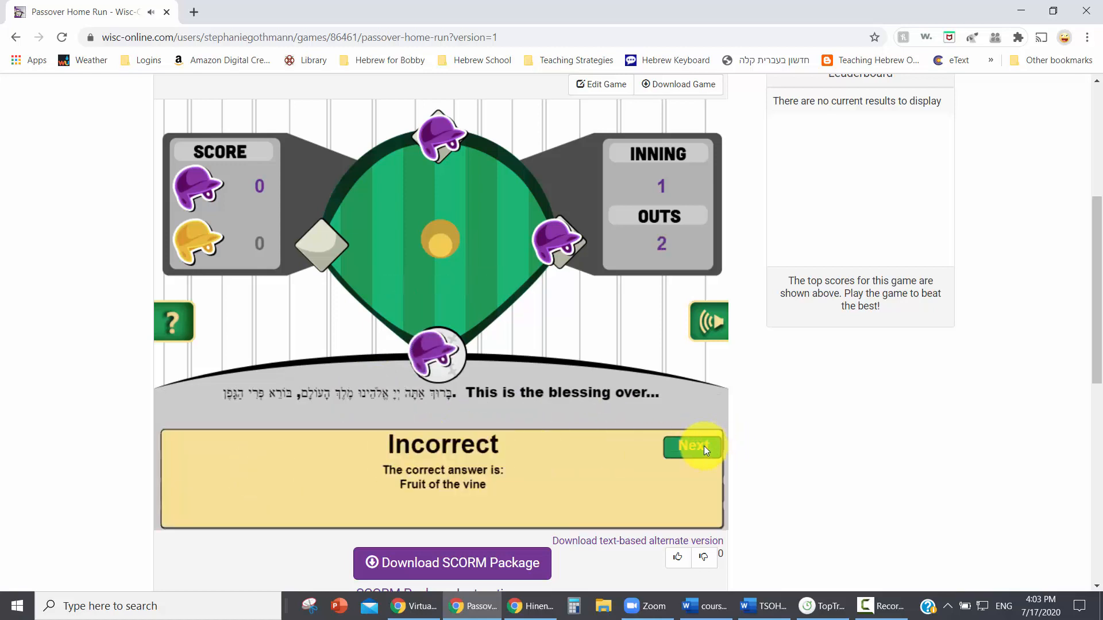
{"action": "left_click", "coordinate": [704, 445]}
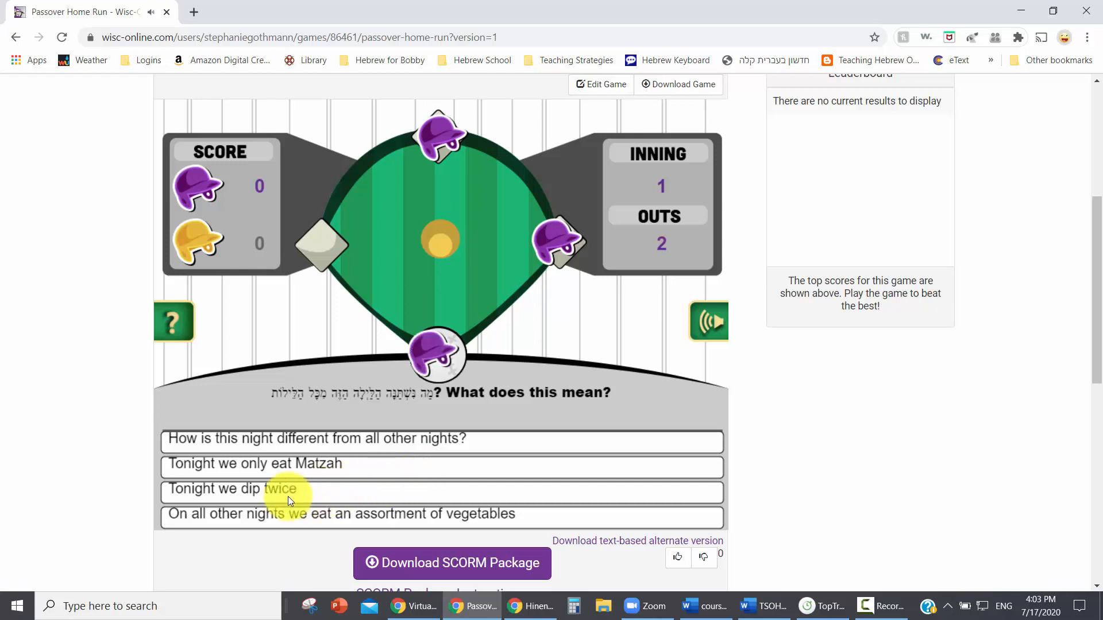
{"action": "left_click", "coordinate": [288, 495]}
{"action": "left_click", "coordinate": [707, 450]}
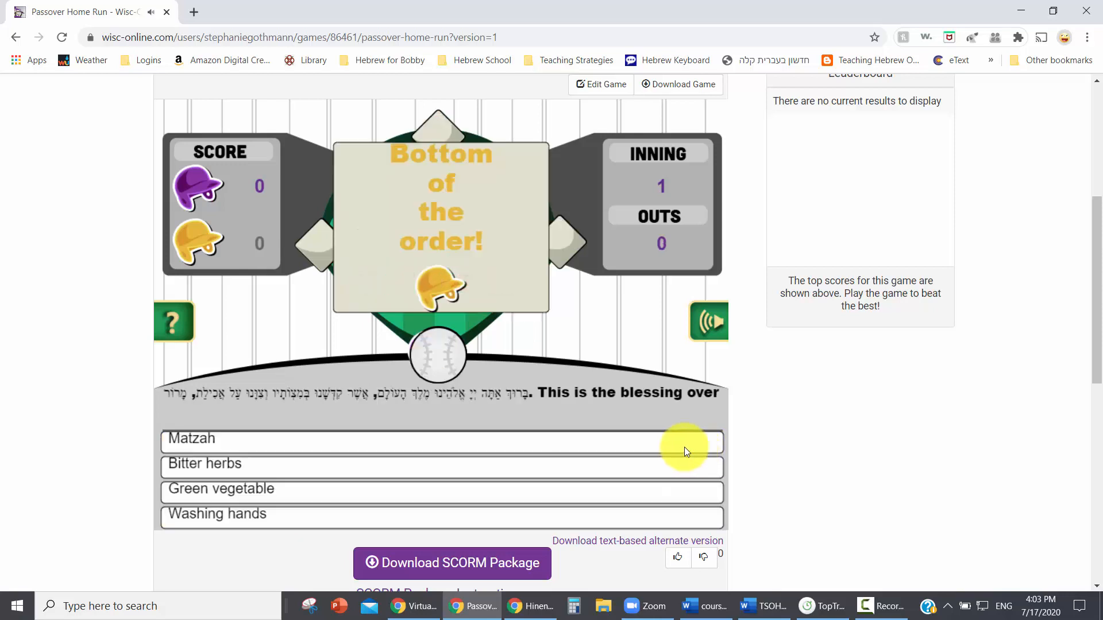